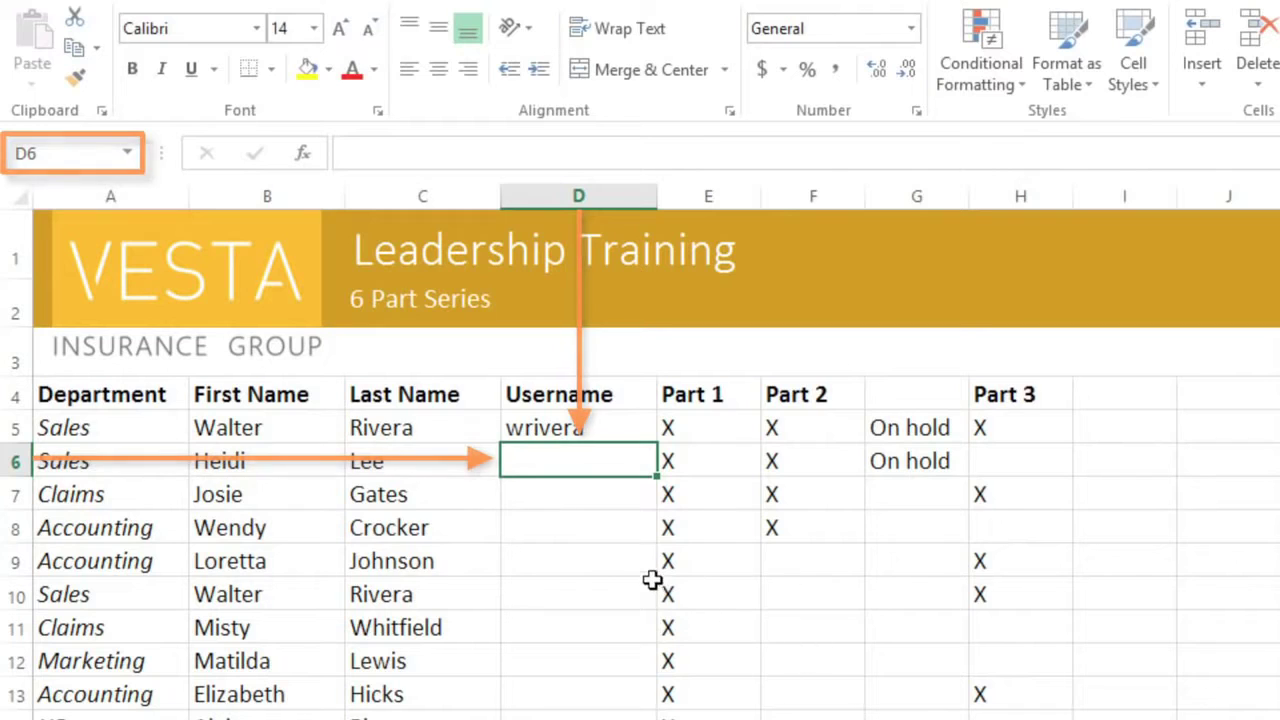
Move the active cell from D9 to B5, and select the first and last names in B5:C18
{"action": "left_click", "coordinate": [623, 561]}
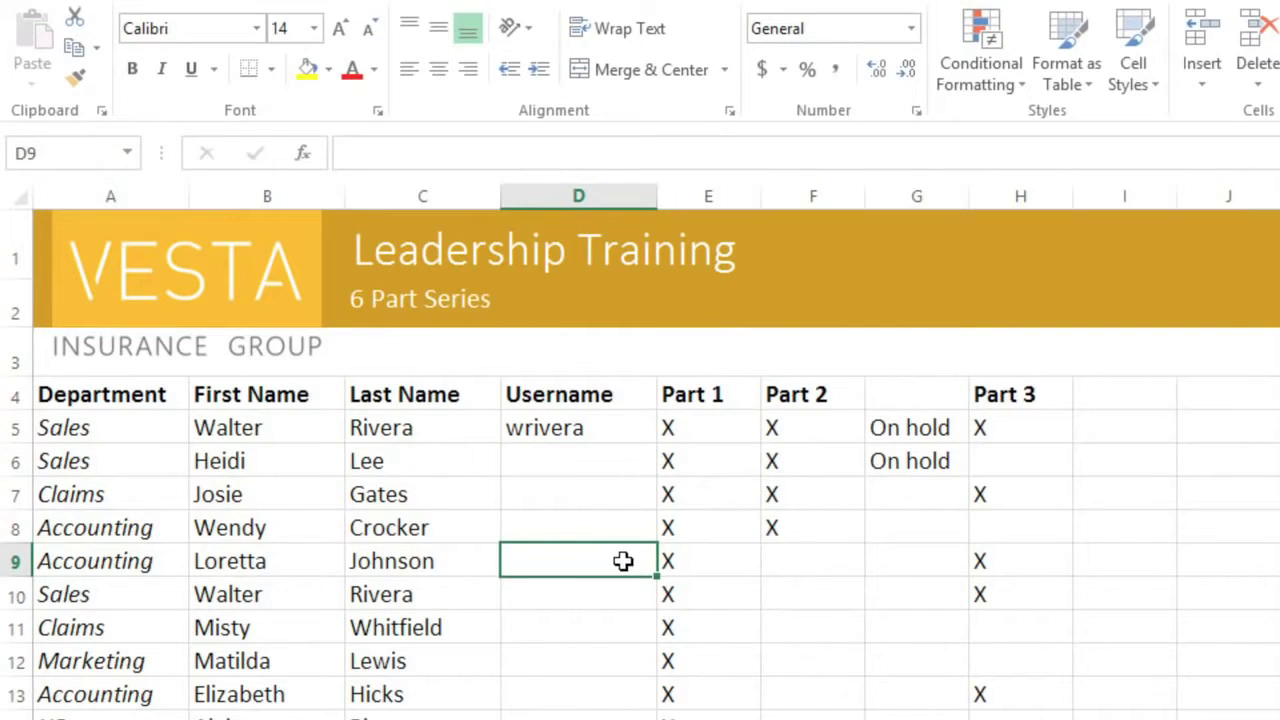
{"action": "key", "text": "Left"}
{"action": "key", "text": "Left"}
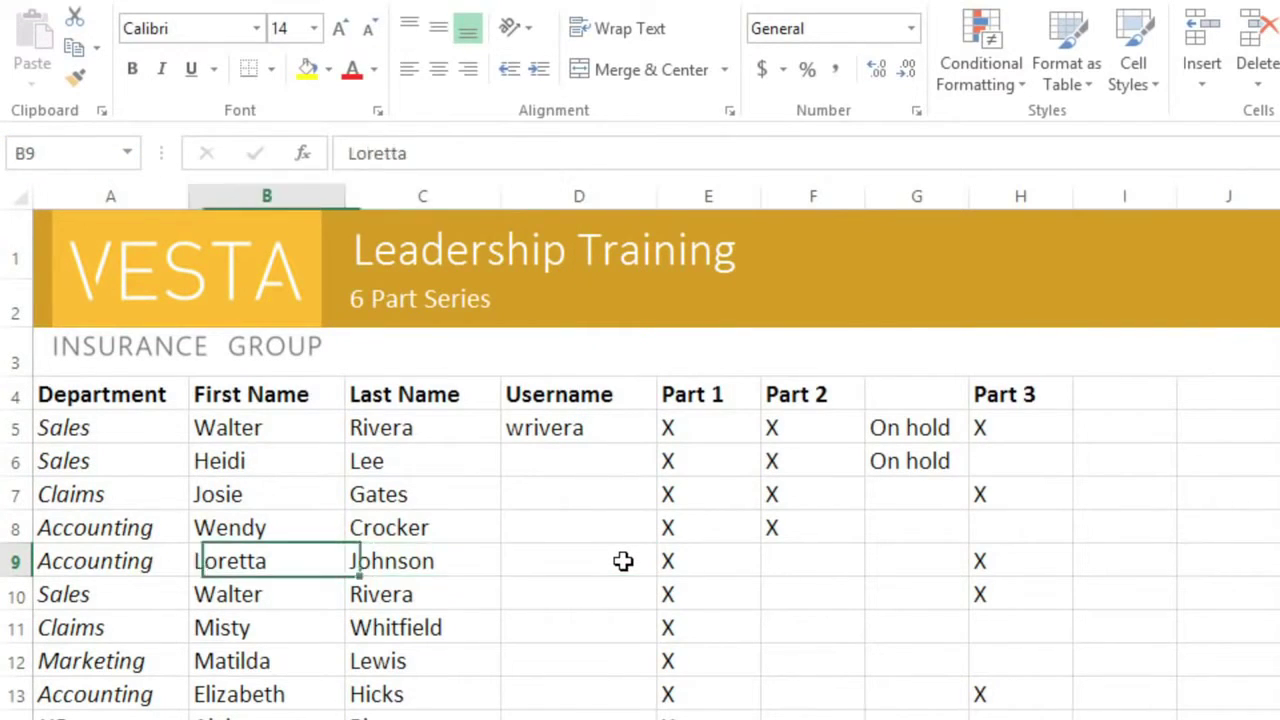
{"action": "key", "text": "Up"}
{"action": "key", "text": "Up"}
{"action": "key", "text": "Up"}
{"action": "key", "text": "Up"}
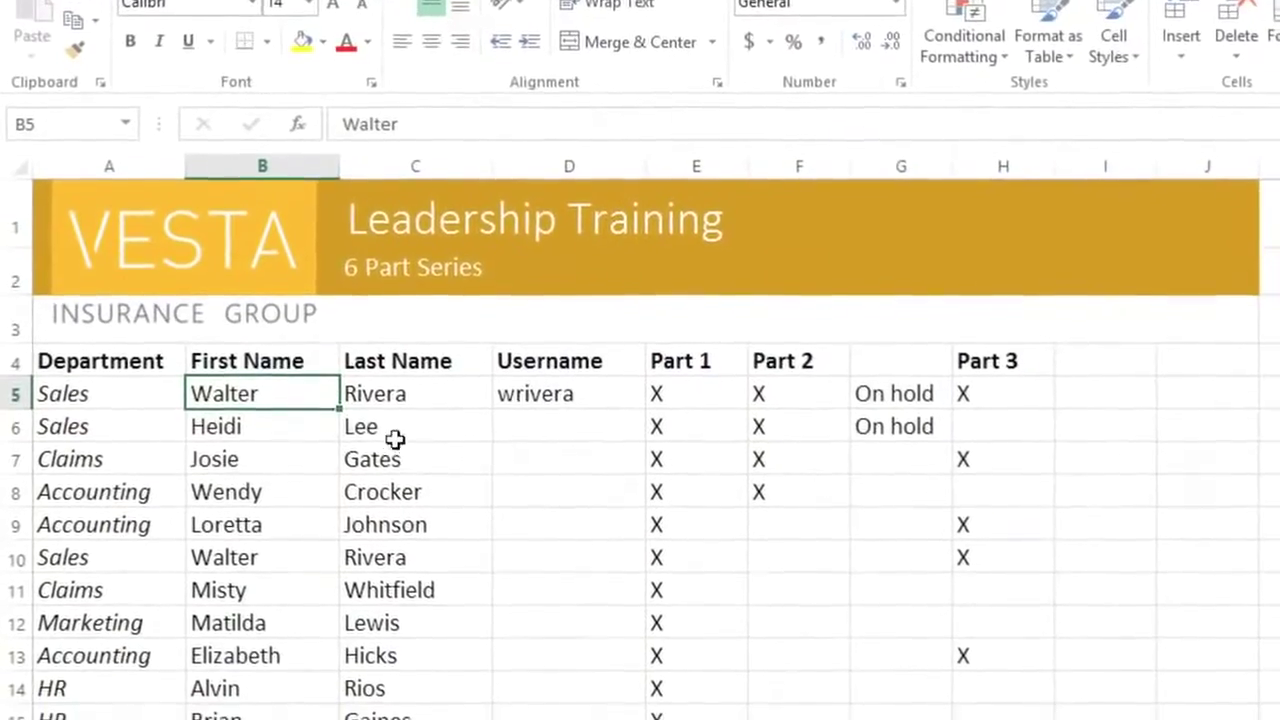
{"action": "left_click_drag", "start_coordinate": [301, 351], "coordinate": [414, 686]}
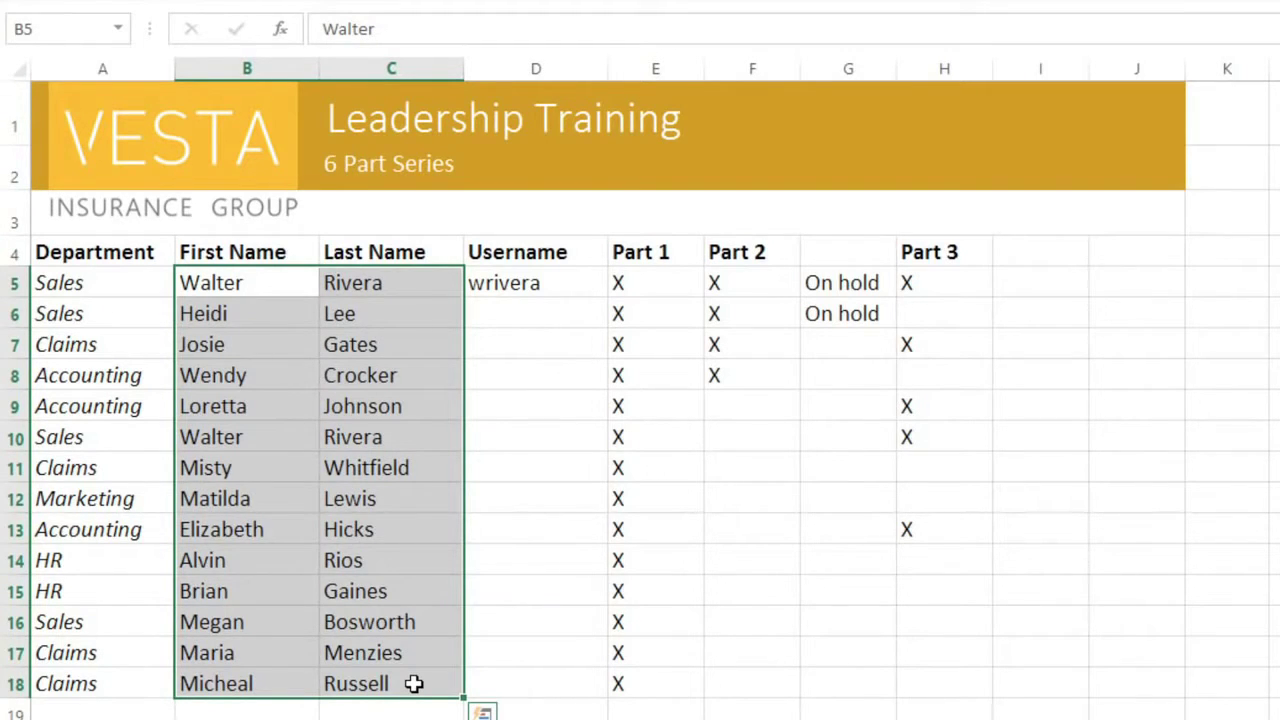
{"action": "left_click", "coordinate": [289, 411]}
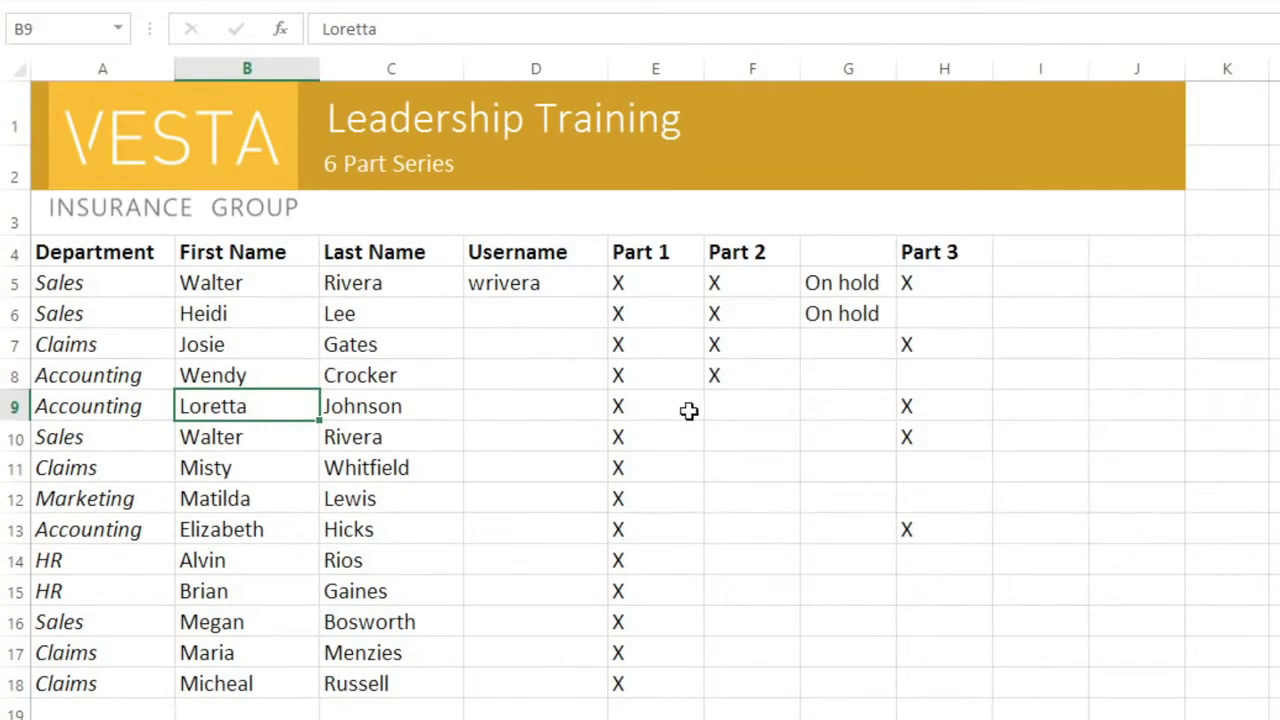
Enter an uppercase X in cell F9 of the Part 2 column
{"action": "left_click", "coordinate": [765, 409]}
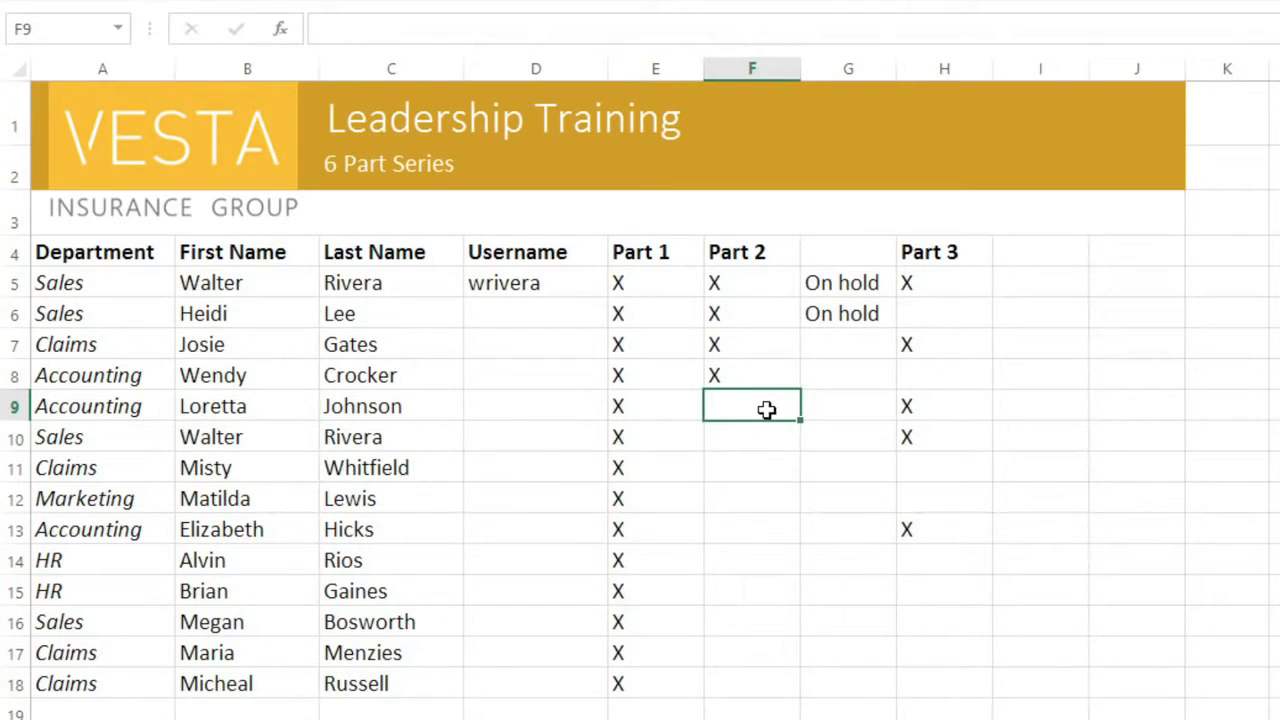
{"action": "type", "text": "x"}
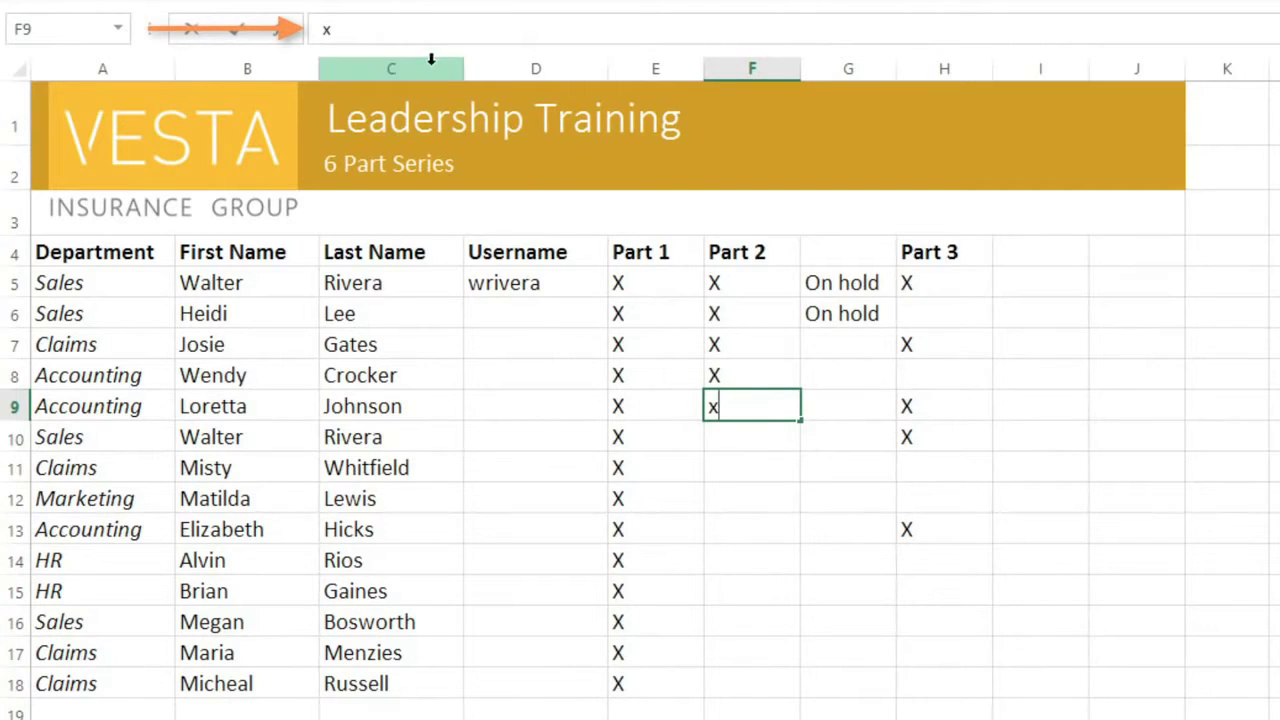
{"action": "left_click", "coordinate": [389, 29]}
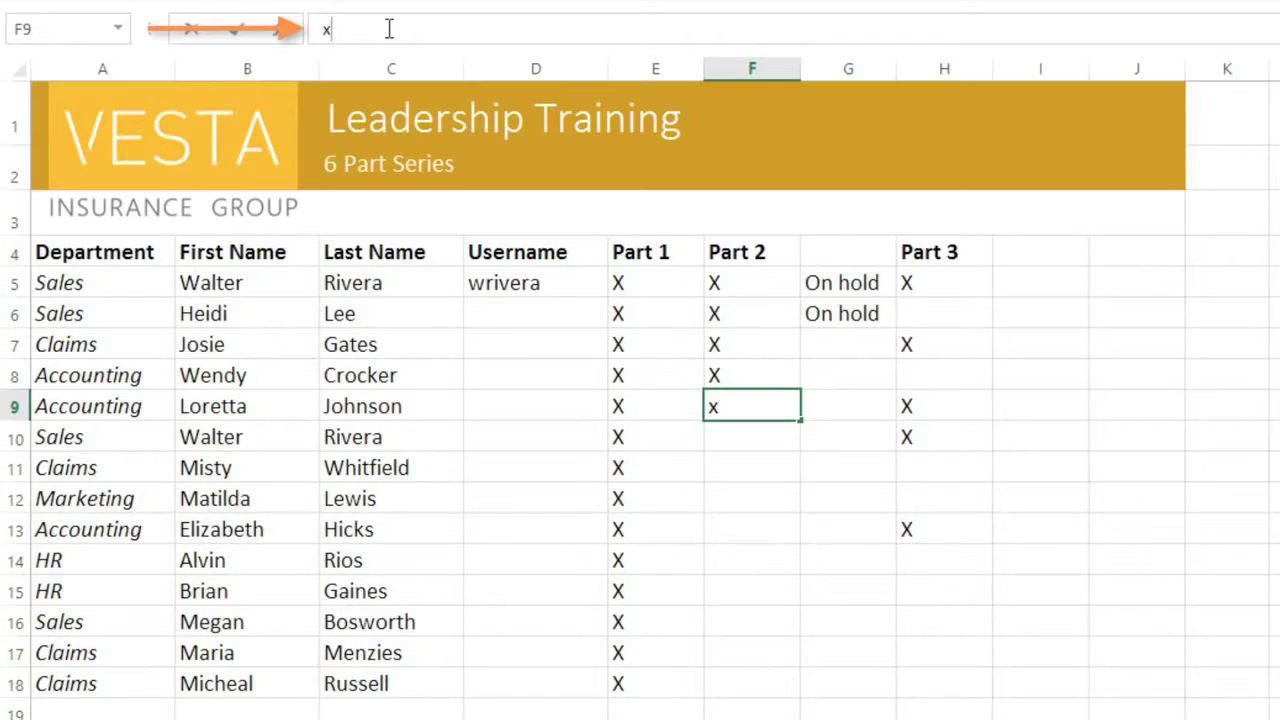
{"action": "key", "text": "BackSpace"}
{"action": "type", "text": "x"}
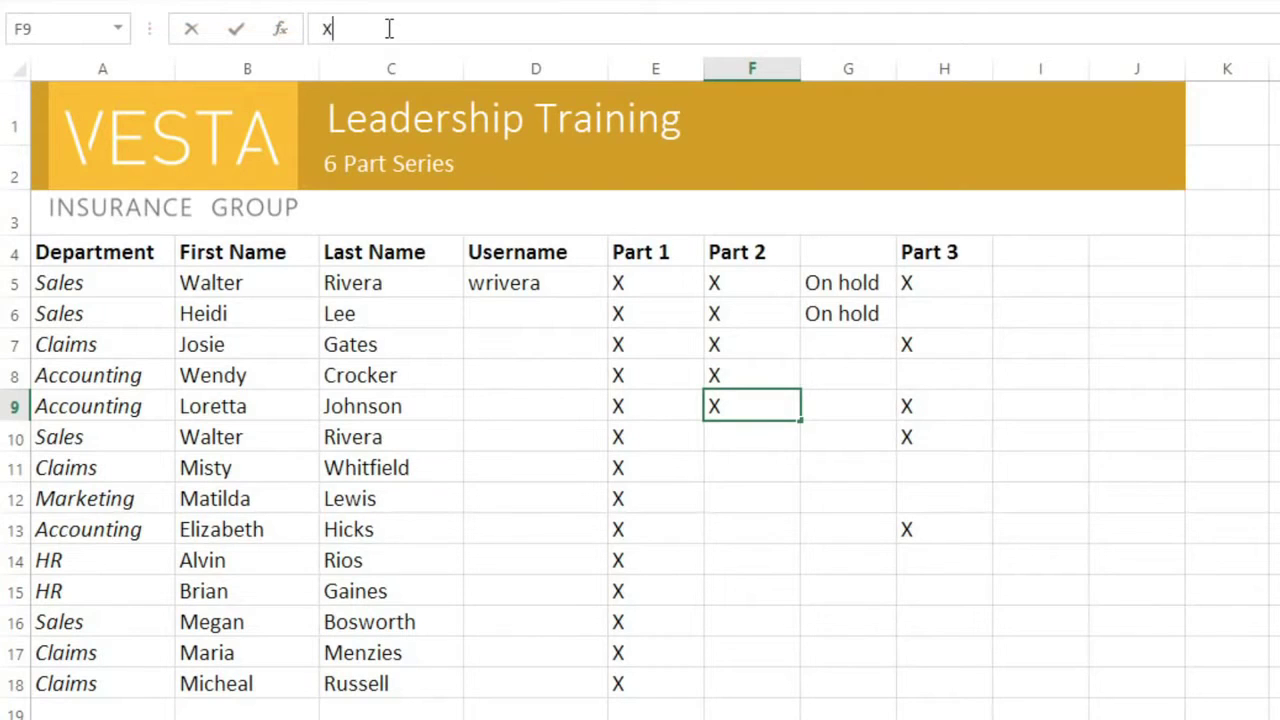
{"action": "key", "text": "Return"}
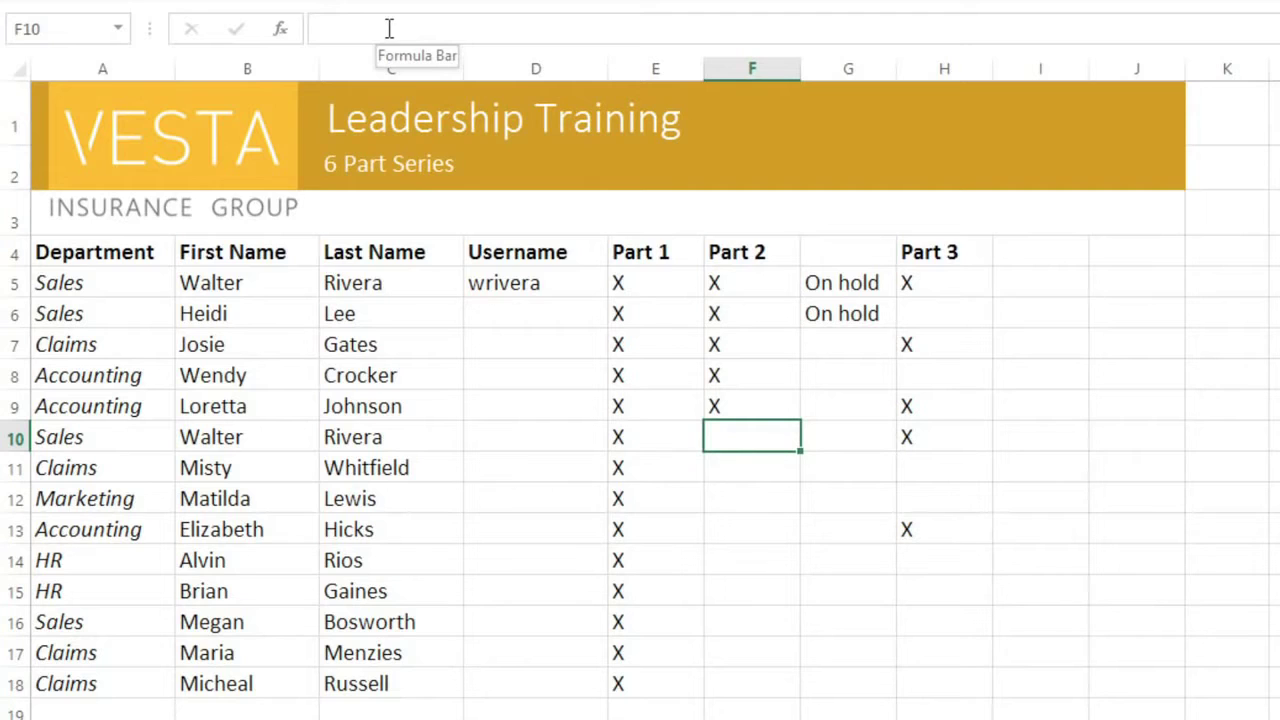
Clear the contents of the duplicate entry in A10:H10 and delete those emptied cells so the rows below shift up
{"action": "left_click", "coordinate": [287, 282]}
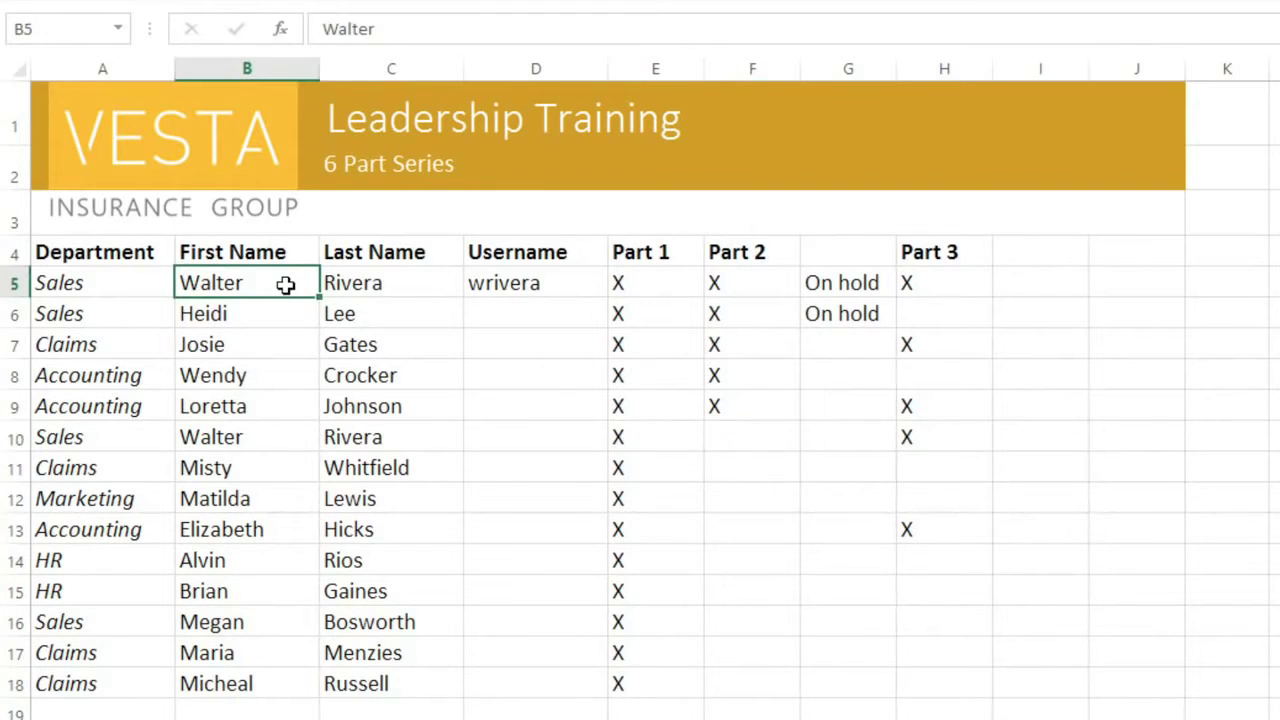
{"action": "left_click", "coordinate": [280, 428]}
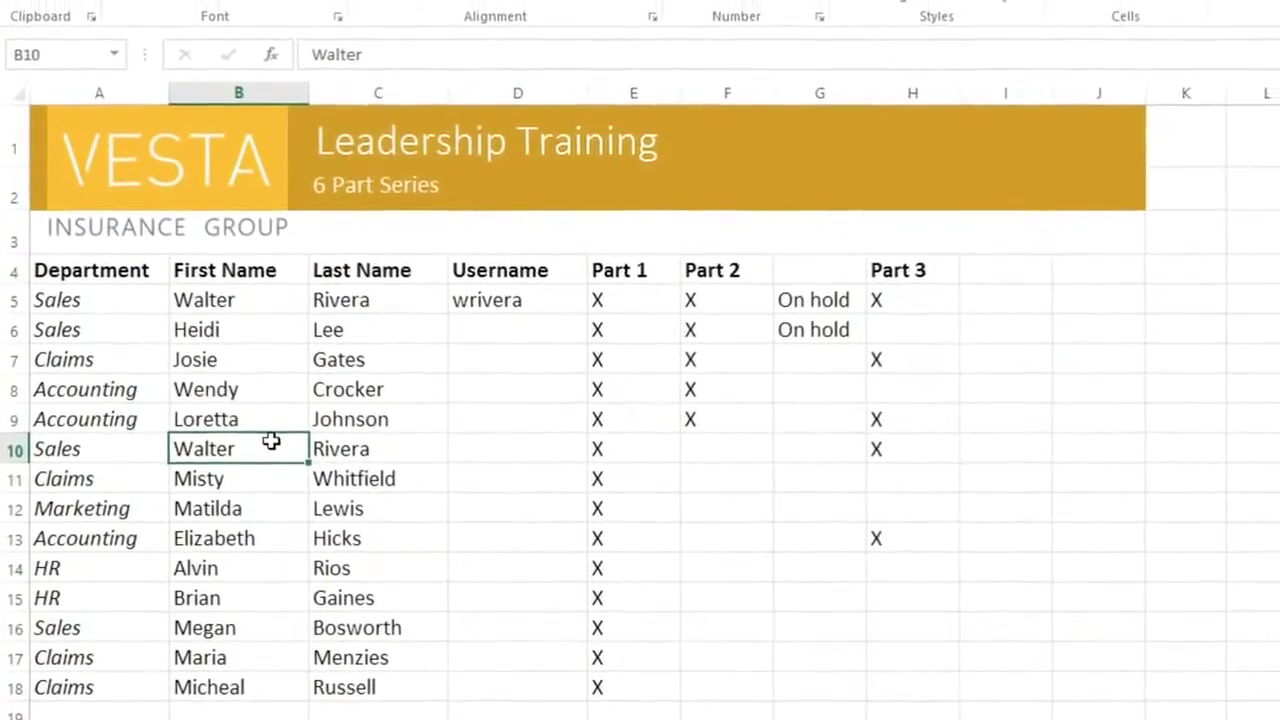
{"action": "left_click_drag", "start_coordinate": [140, 454], "coordinate": [800, 481]}
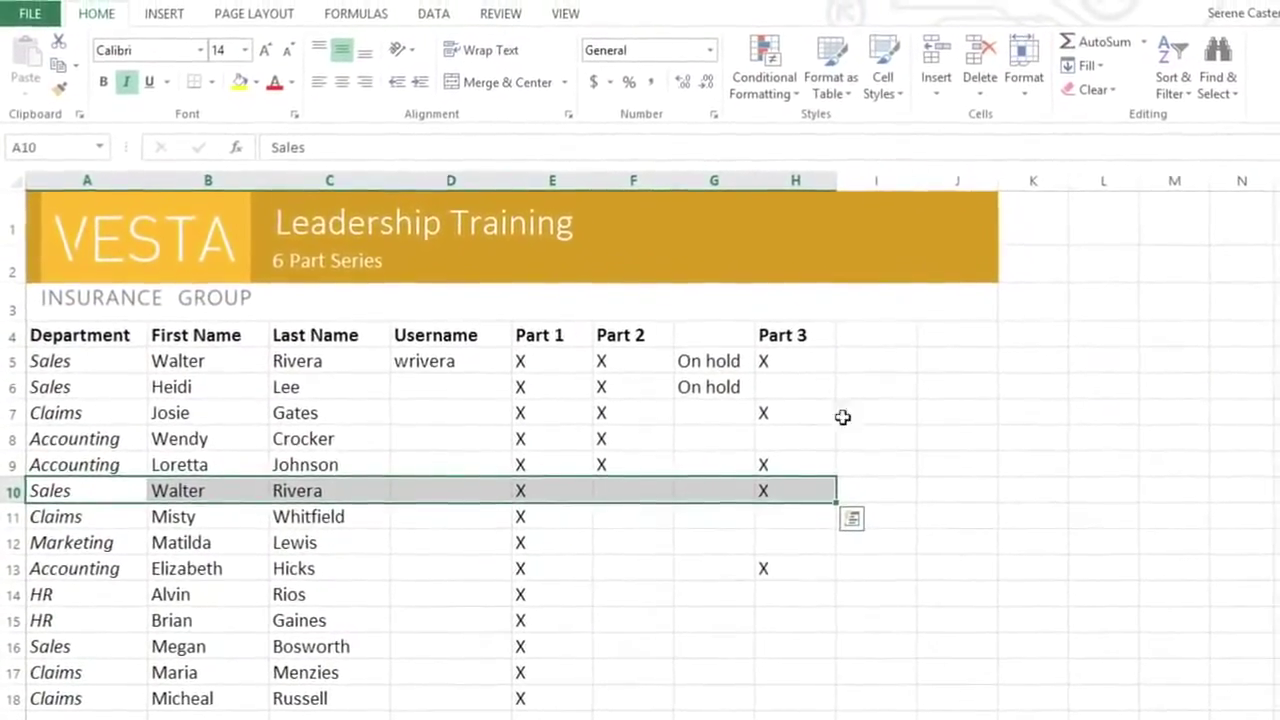
{"action": "left_click", "coordinate": [1088, 95]}
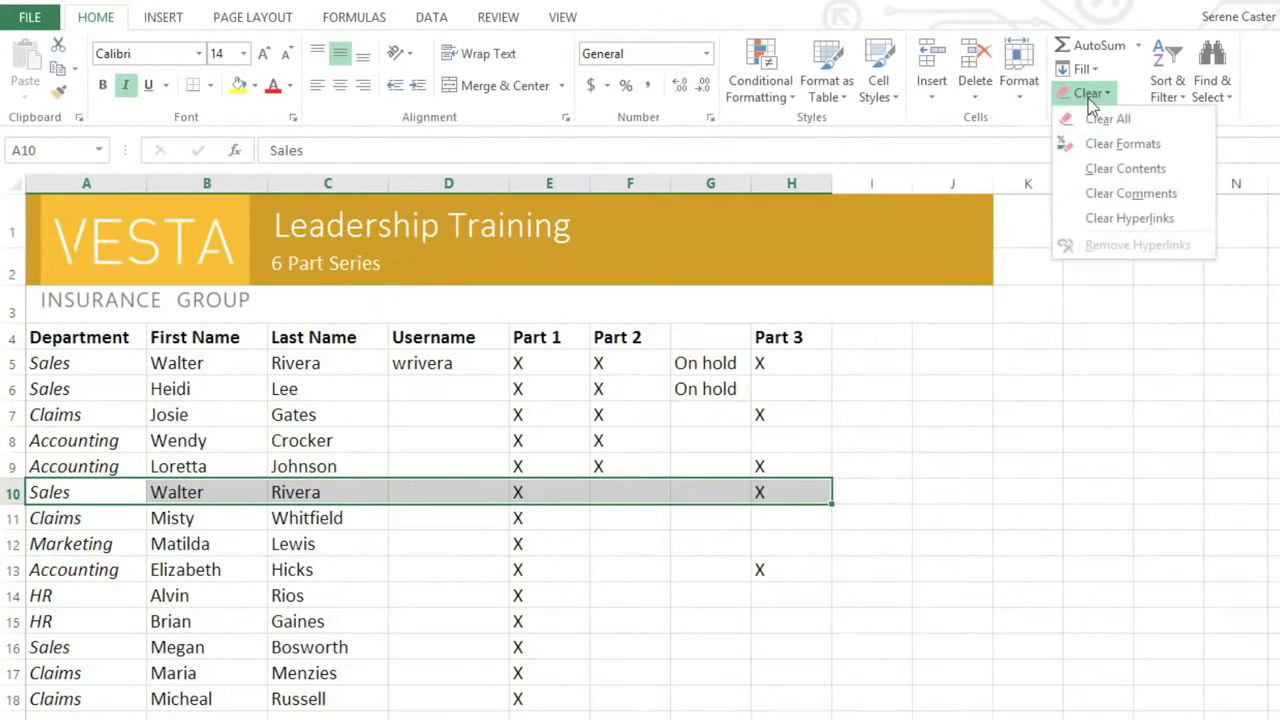
{"action": "left_click", "coordinate": [1074, 172]}
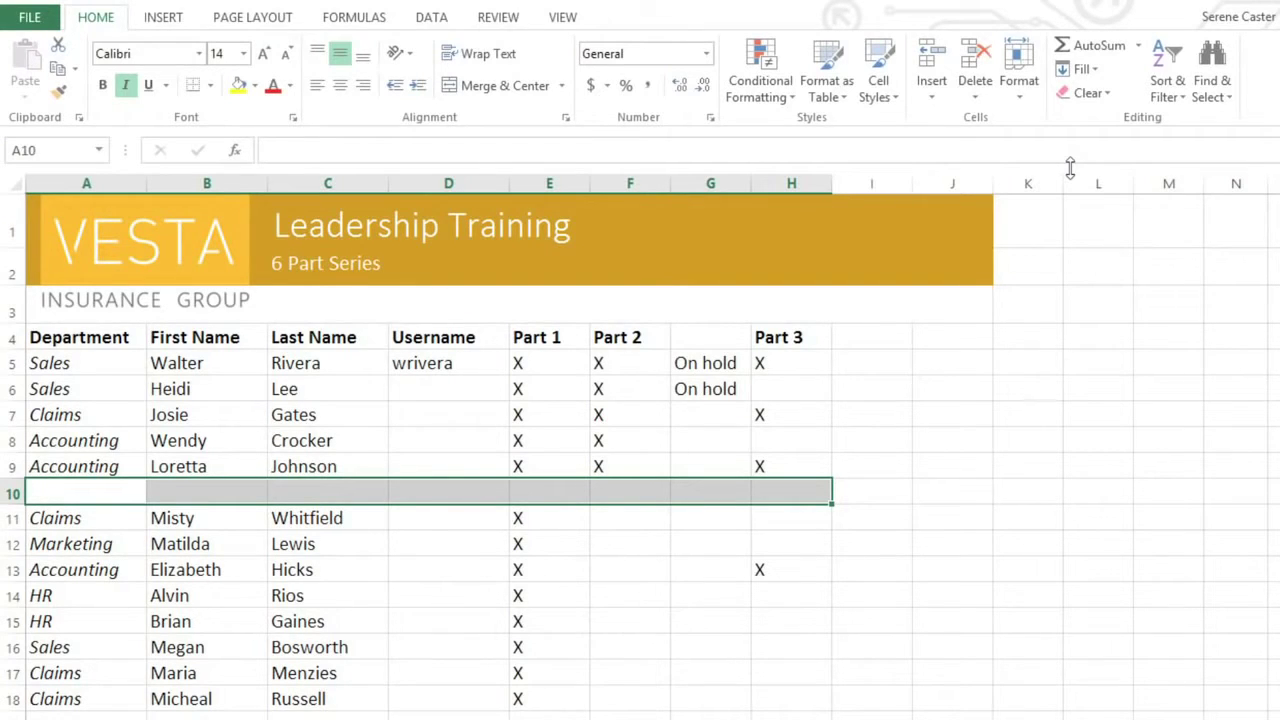
{"action": "left_click", "coordinate": [976, 62]}
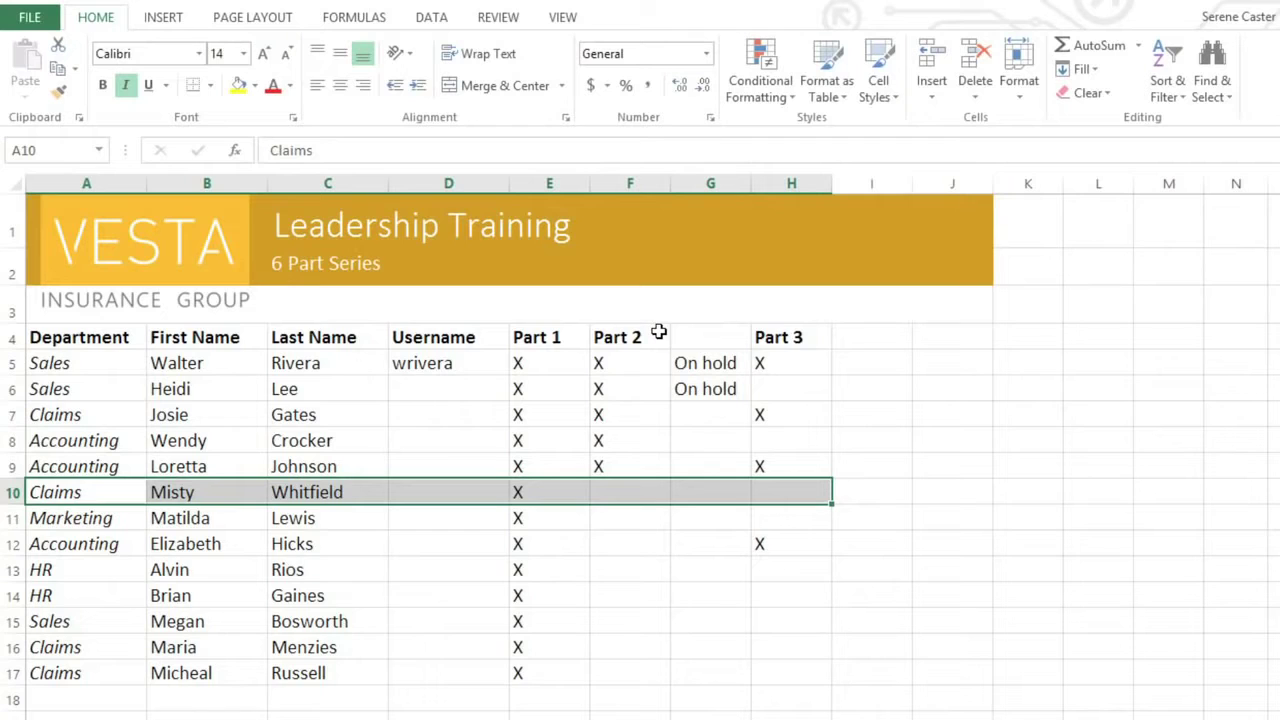
Copy the X from cell F9 and paste it into F12:F17 in the Part 2 column
{"action": "left_click", "coordinate": [651, 459]}
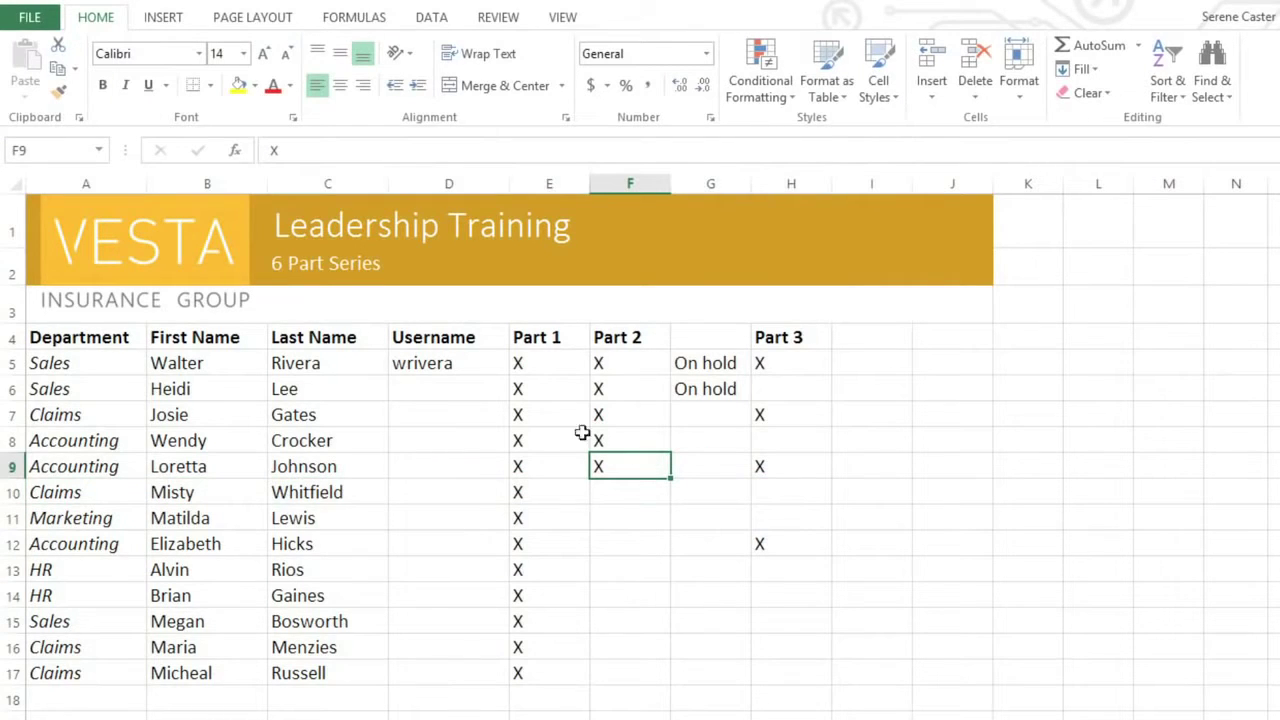
{"action": "left_click", "coordinate": [59, 69]}
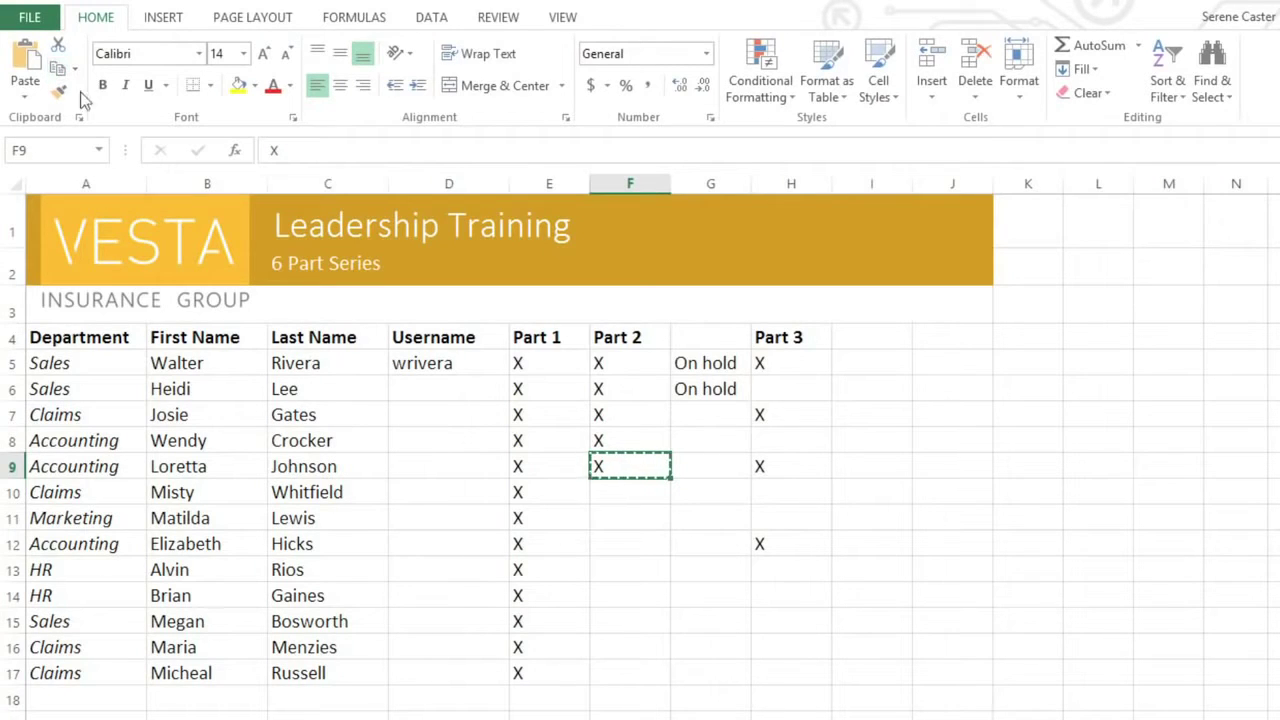
{"action": "left_click_drag", "start_coordinate": [596, 540], "coordinate": [607, 675]}
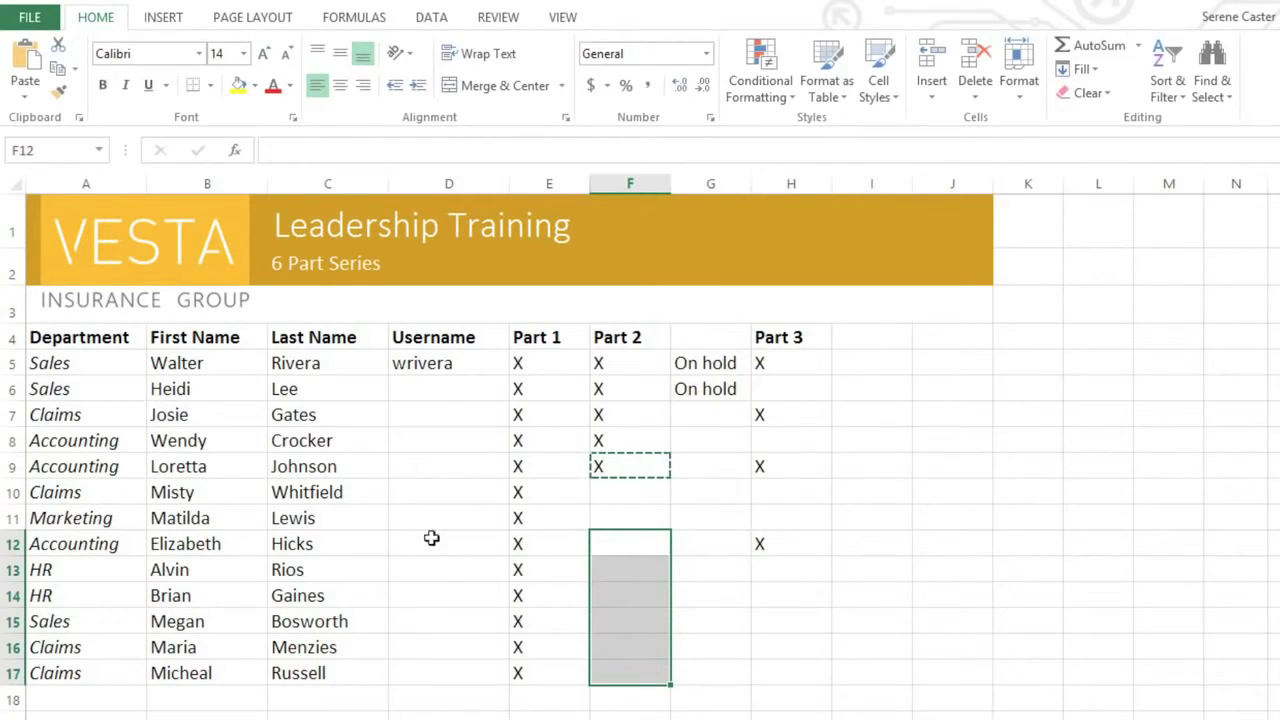
{"action": "left_click", "coordinate": [28, 60]}
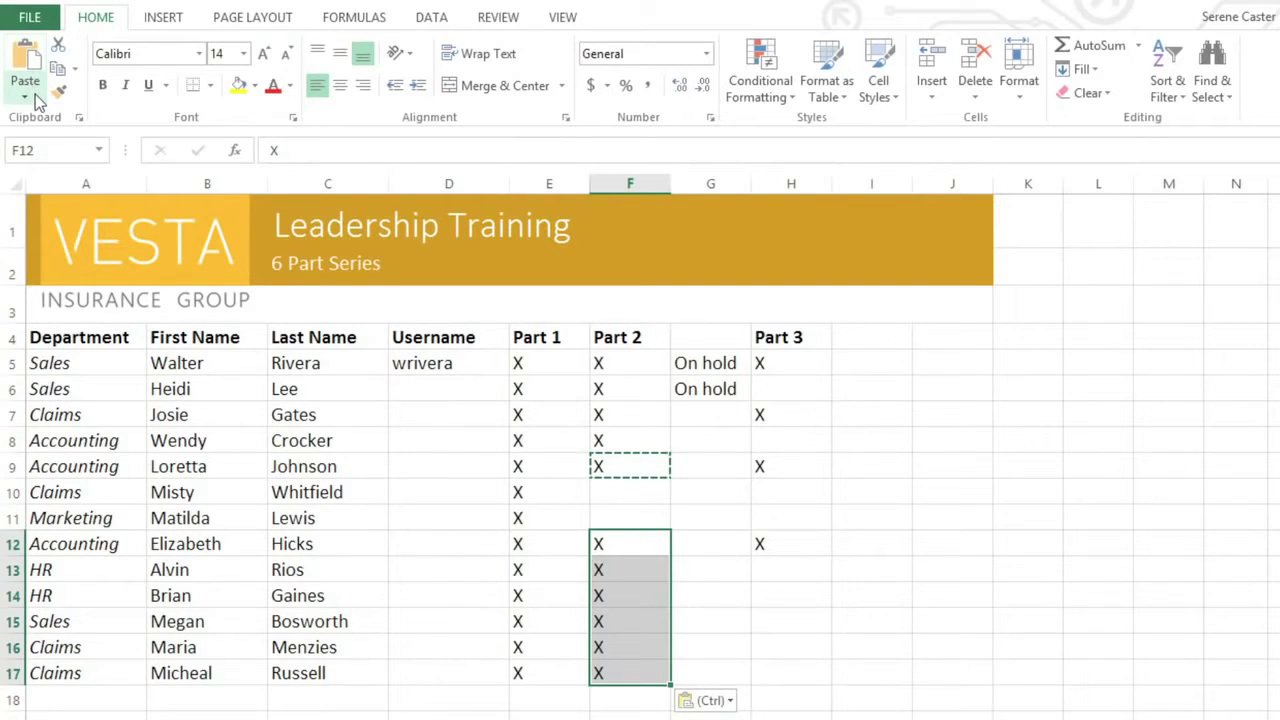
{"action": "left_click", "coordinate": [25, 96]}
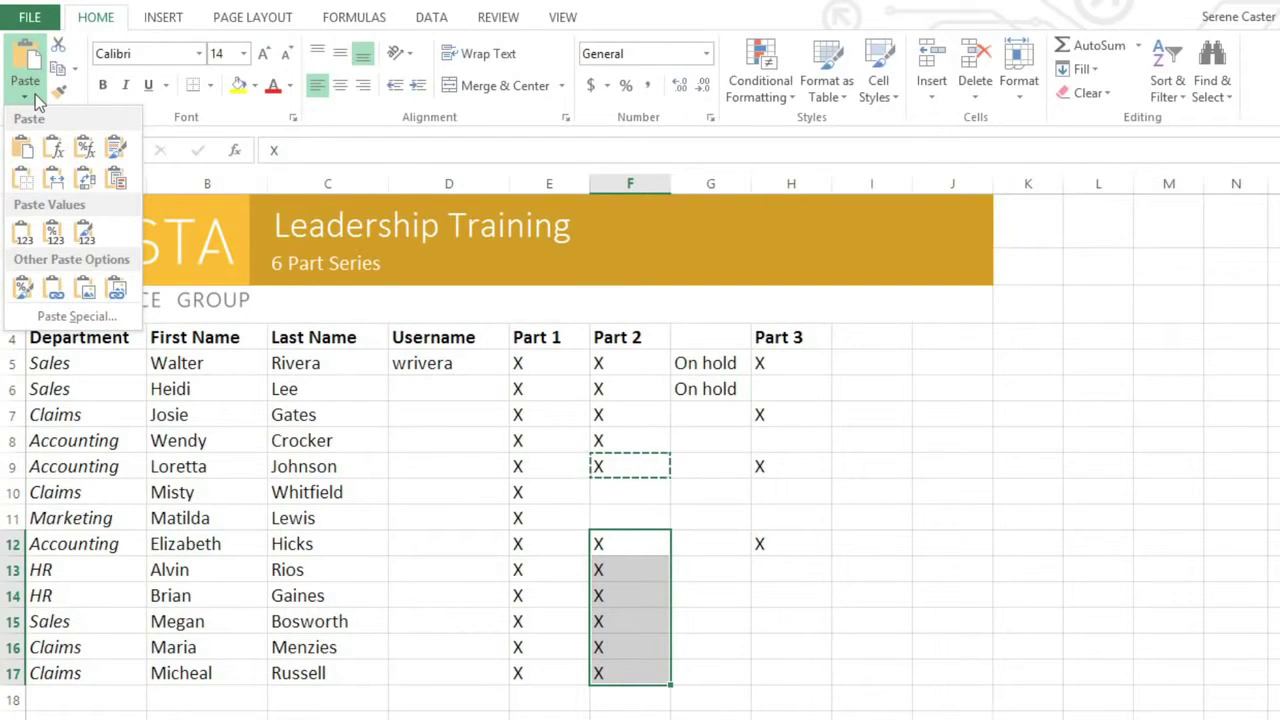
{"action": "left_click", "coordinate": [35, 94]}
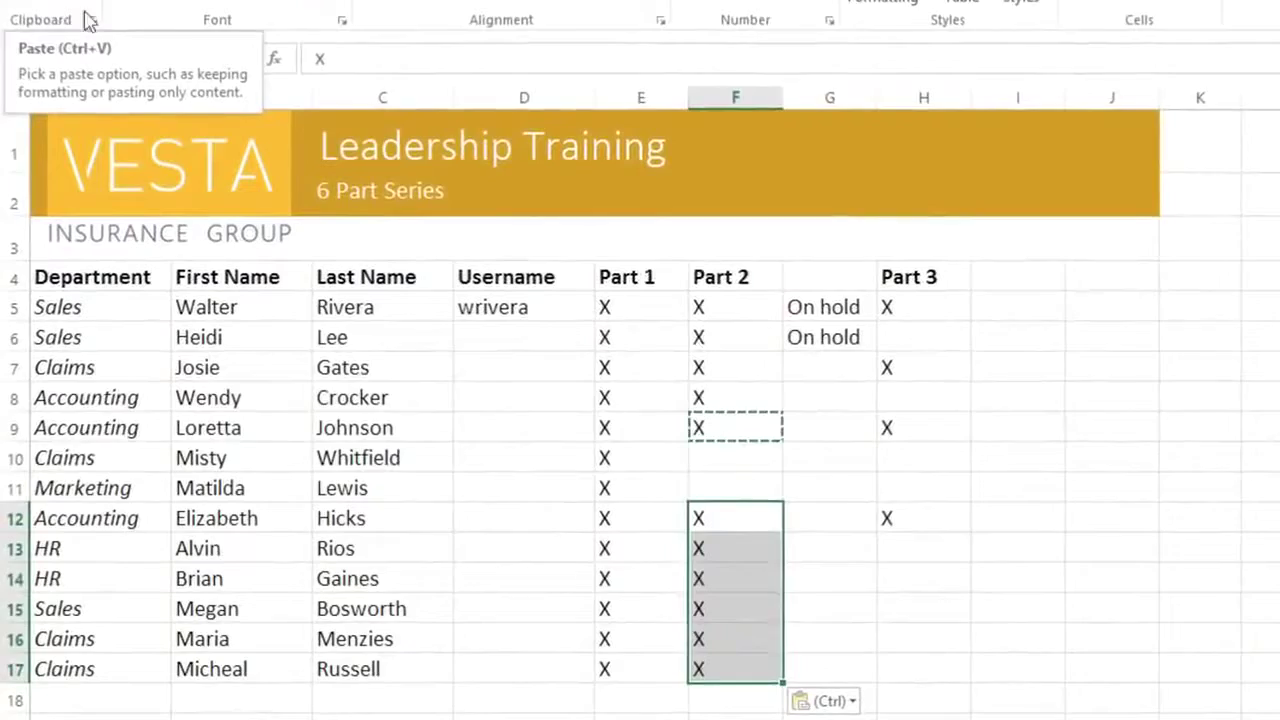
Cut the two "On hold" entries from G5:G6 and paste them into F10:F11 in the Part 2 column
{"action": "left_click", "coordinate": [806, 308]}
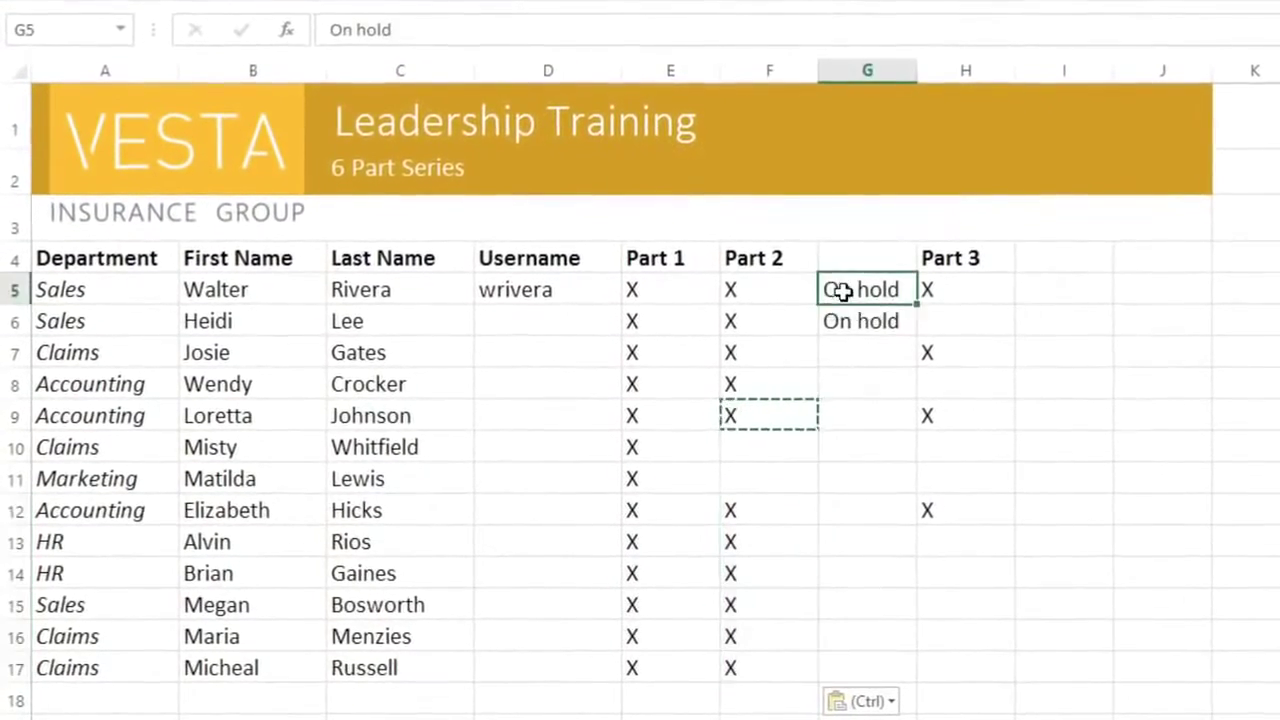
{"action": "left_click_drag", "start_coordinate": [843, 290], "coordinate": [843, 320]}
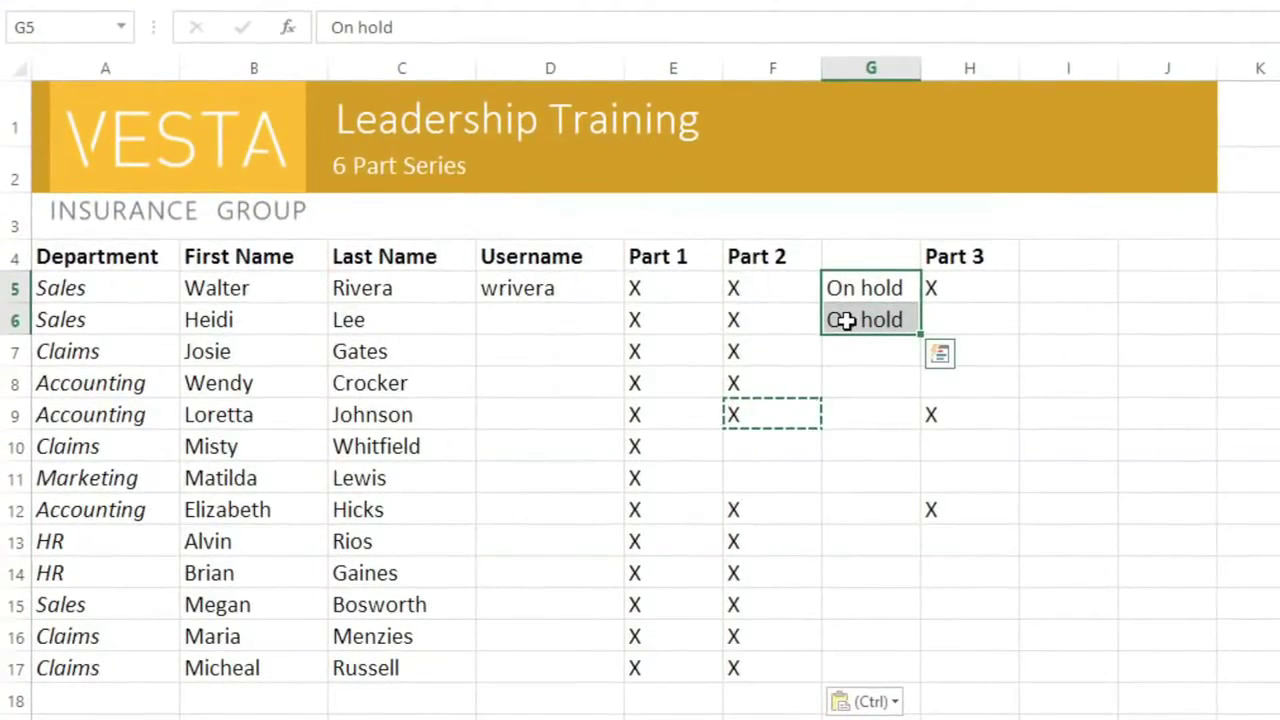
{"action": "right_click", "coordinate": [846, 320]}
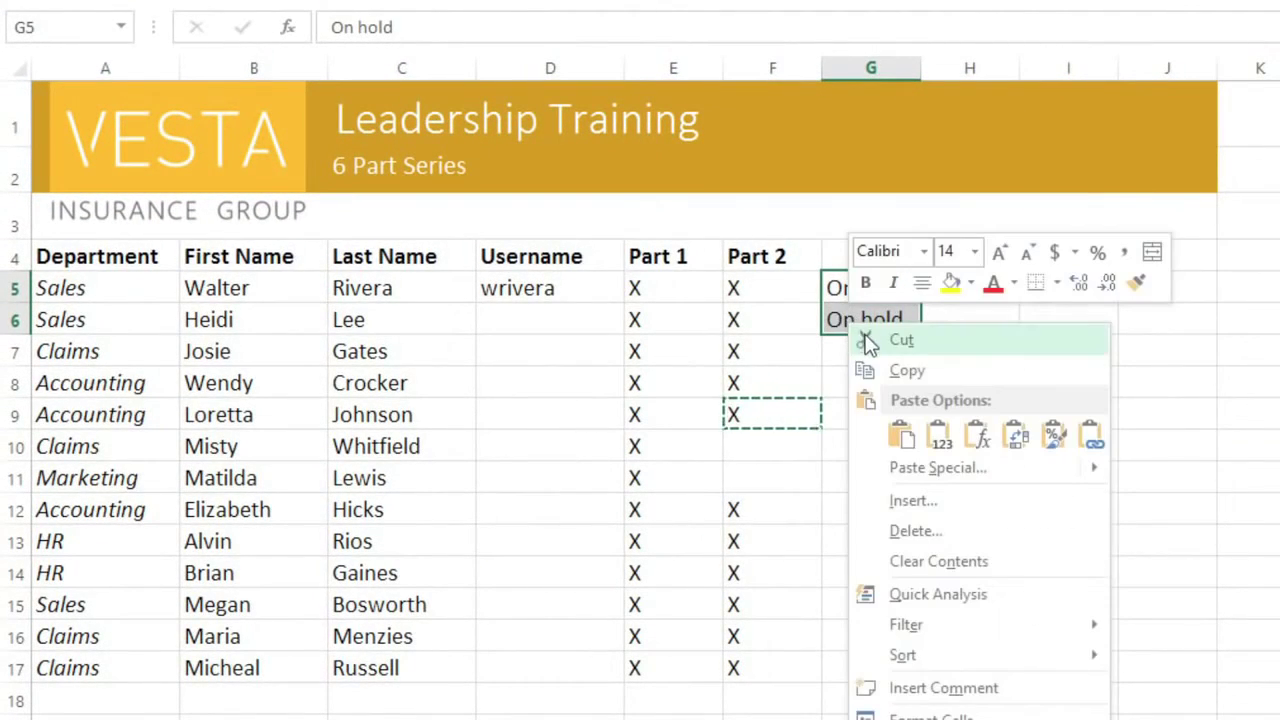
{"action": "left_click", "coordinate": [867, 342]}
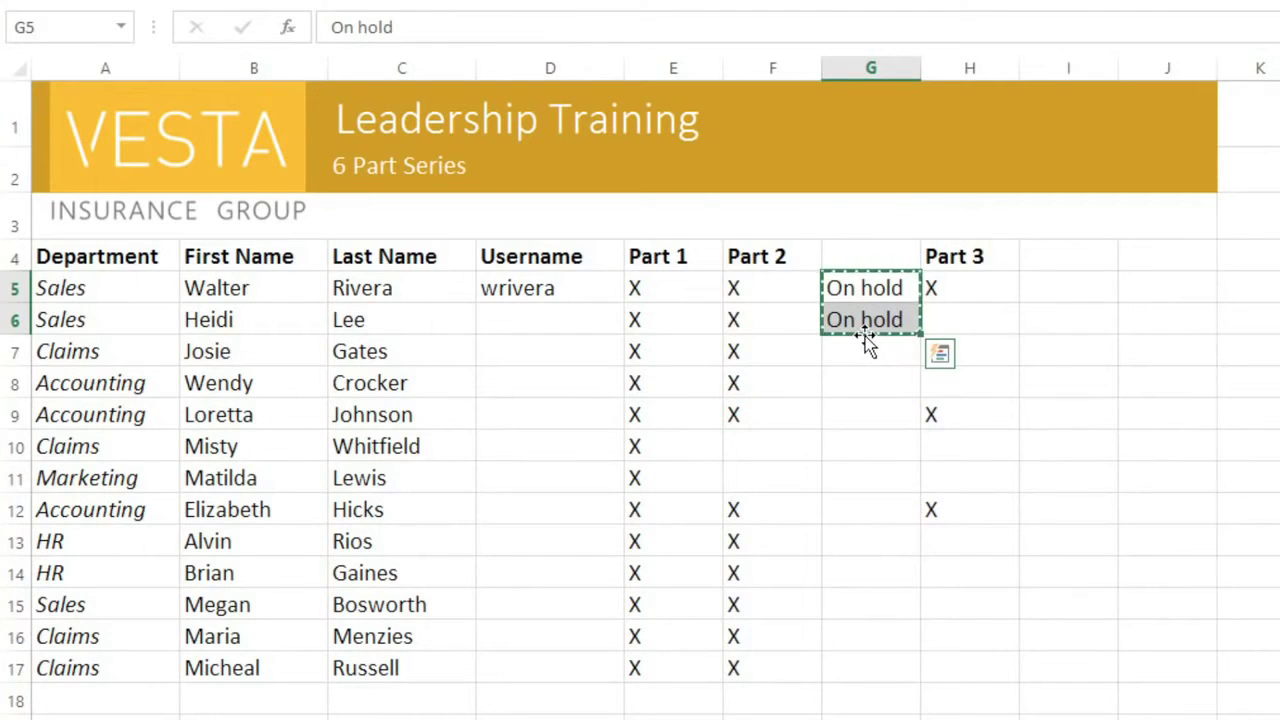
{"action": "right_click", "coordinate": [806, 446]}
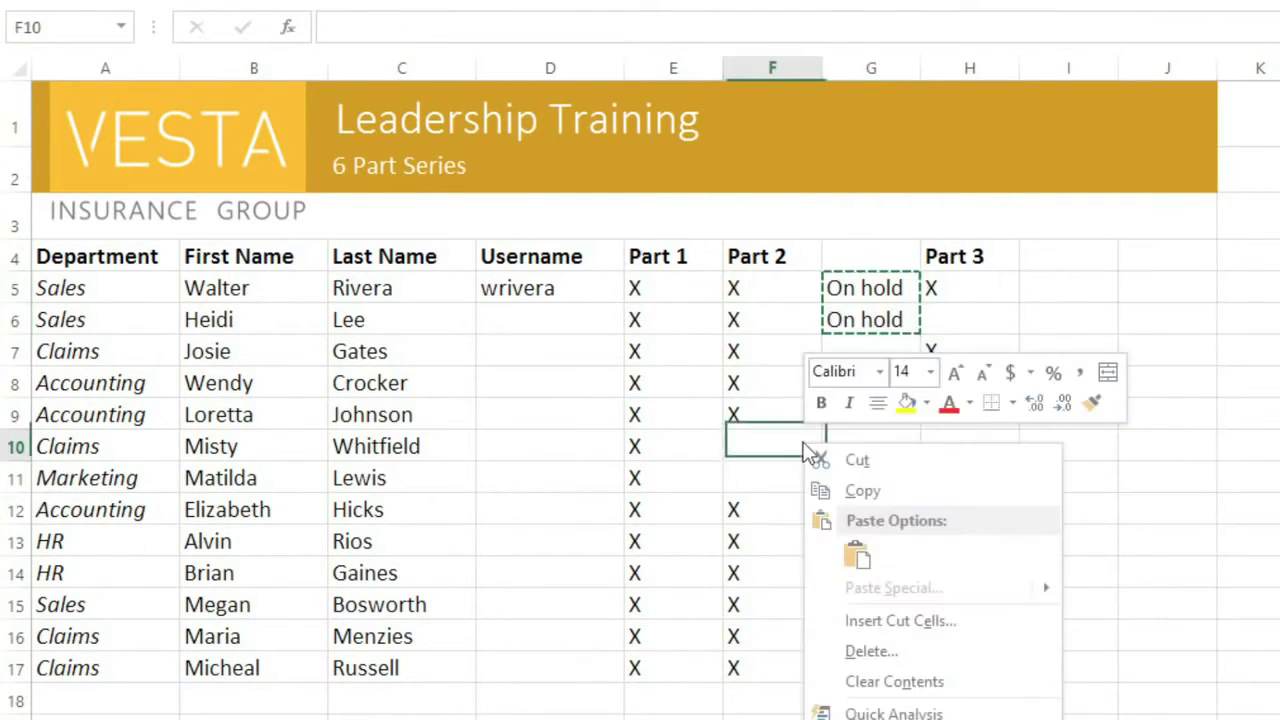
{"action": "left_click", "coordinate": [858, 556]}
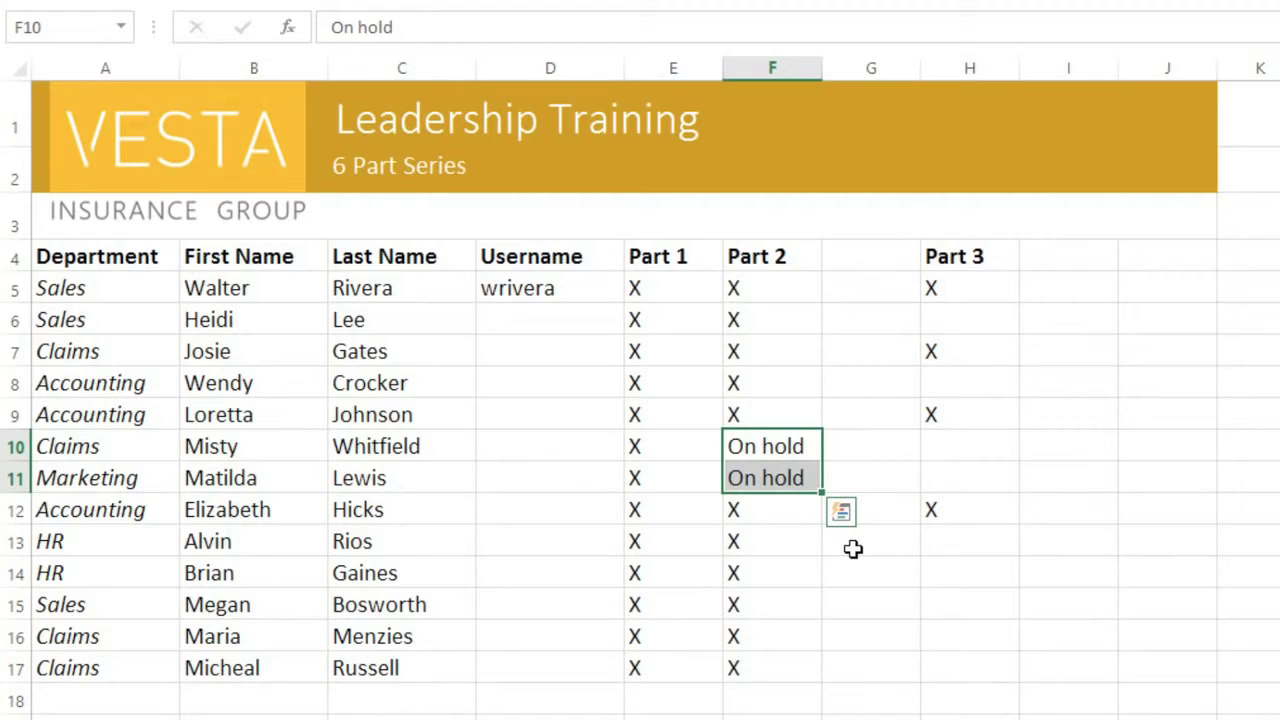
Move the Part 3 header and its entries from H4:H12 one column over to G4:G12
{"action": "left_click", "coordinate": [992, 257]}
{"action": "left_click_drag", "start_coordinate": [992, 257], "coordinate": [991, 508]}
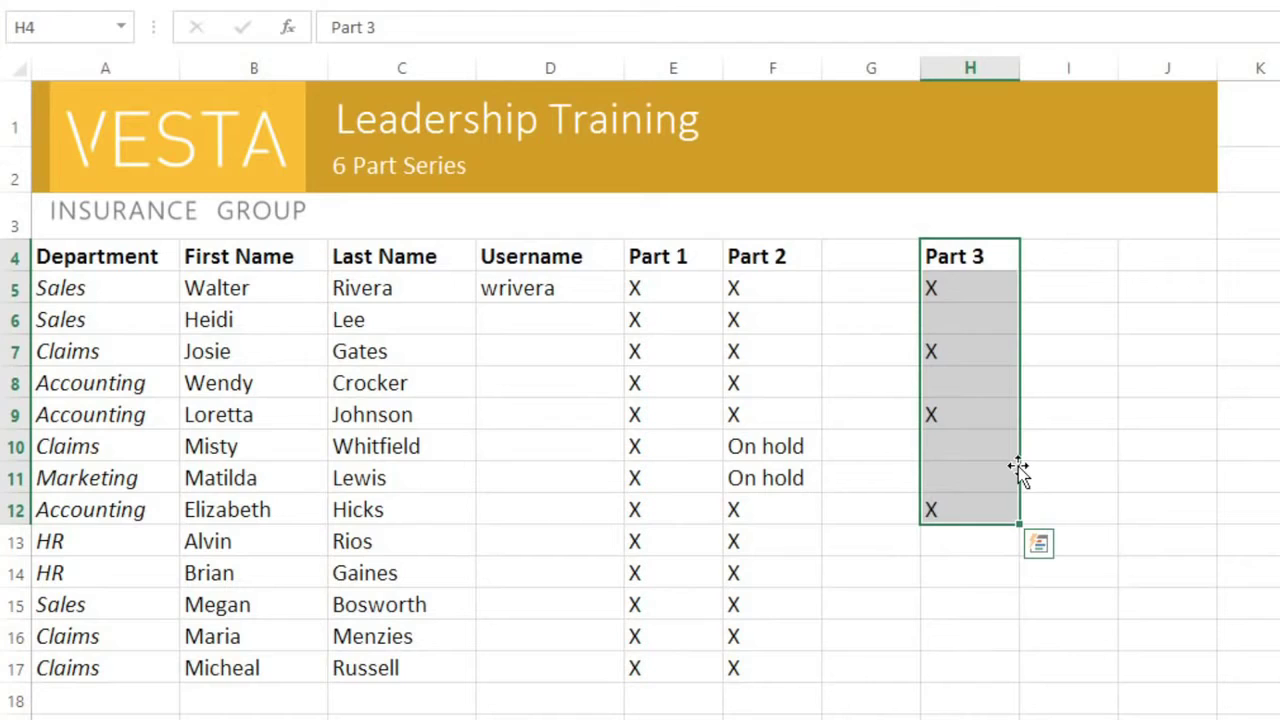
{"action": "left_click_drag", "start_coordinate": [1022, 478], "coordinate": [905, 465]}
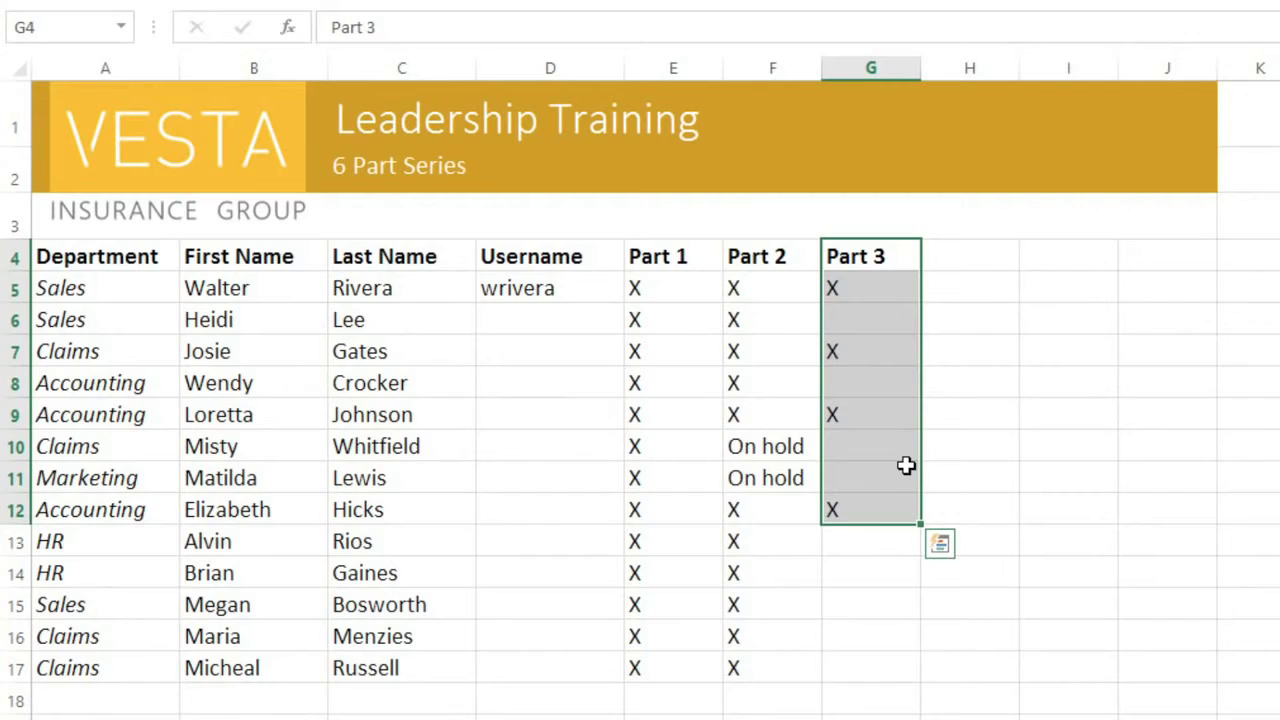
Fill the X in G12 down through G16, and extend the Part 3 header across H4:J4 as Part 4 to Part 6
{"action": "left_click", "coordinate": [878, 509]}
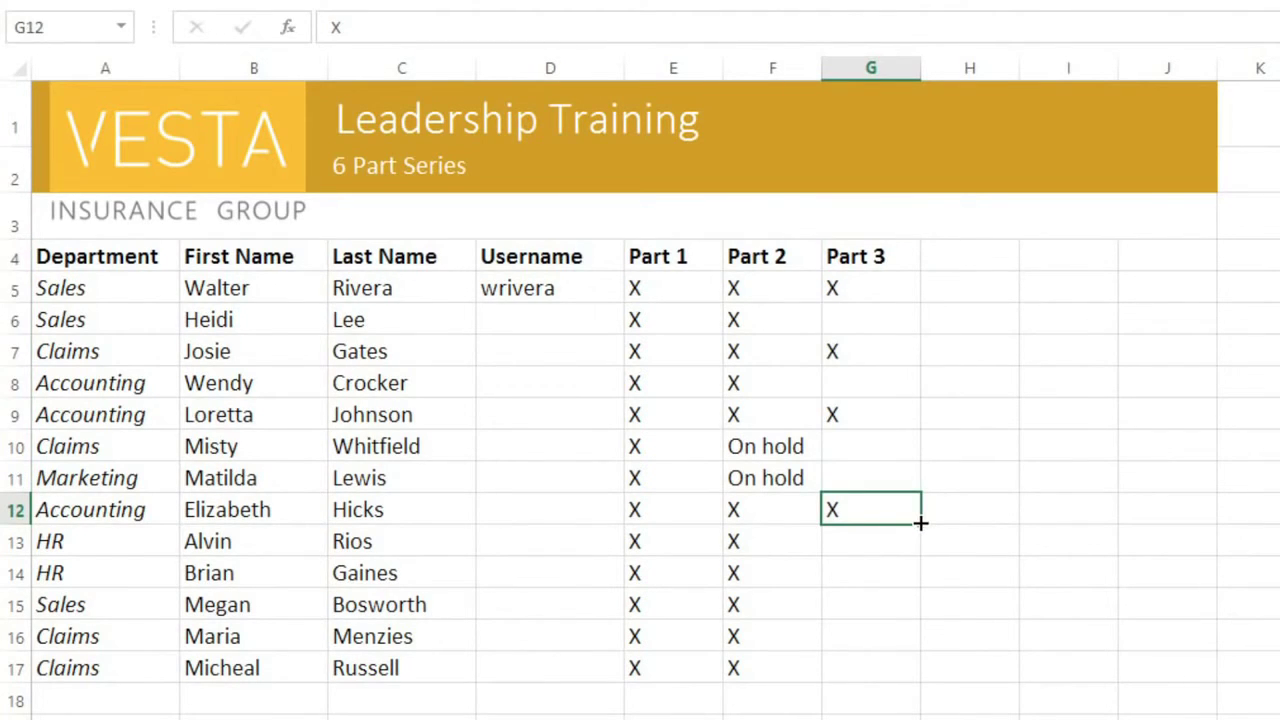
{"action": "left_click_drag", "start_coordinate": [920, 523], "coordinate": [919, 648]}
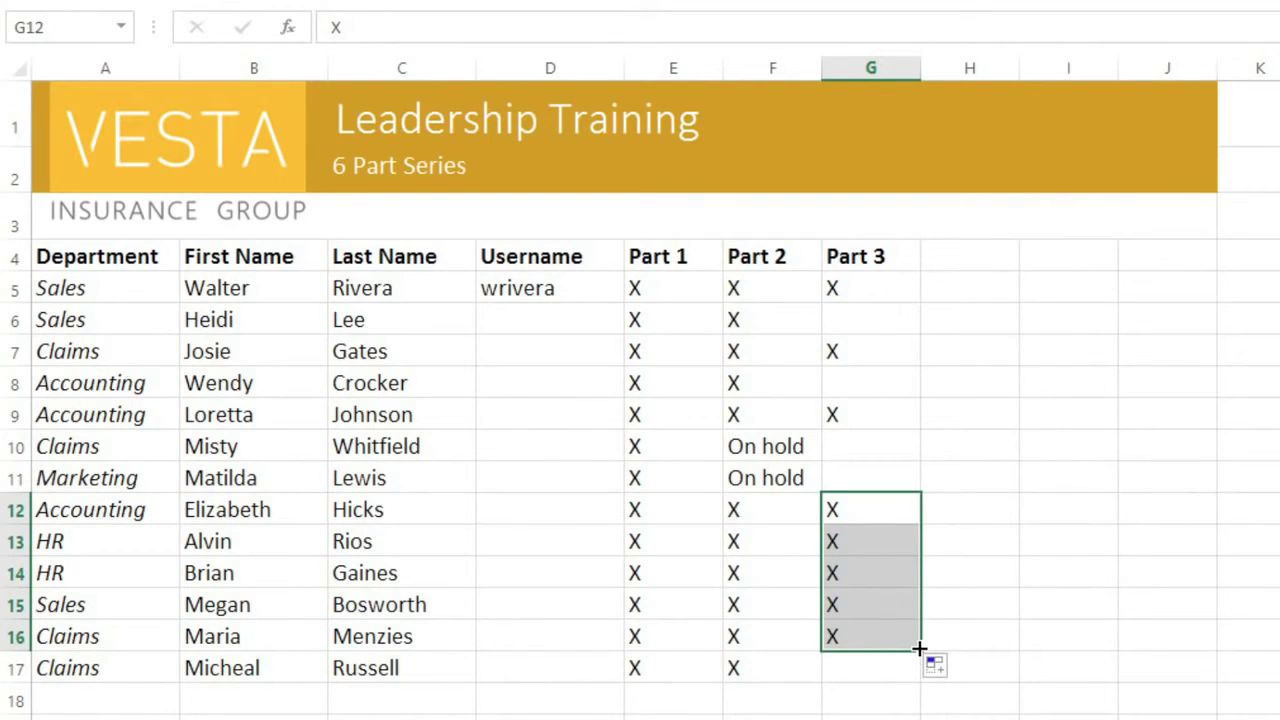
{"action": "left_click", "coordinate": [906, 270]}
{"action": "left_click_drag", "start_coordinate": [921, 270], "coordinate": [1180, 272]}
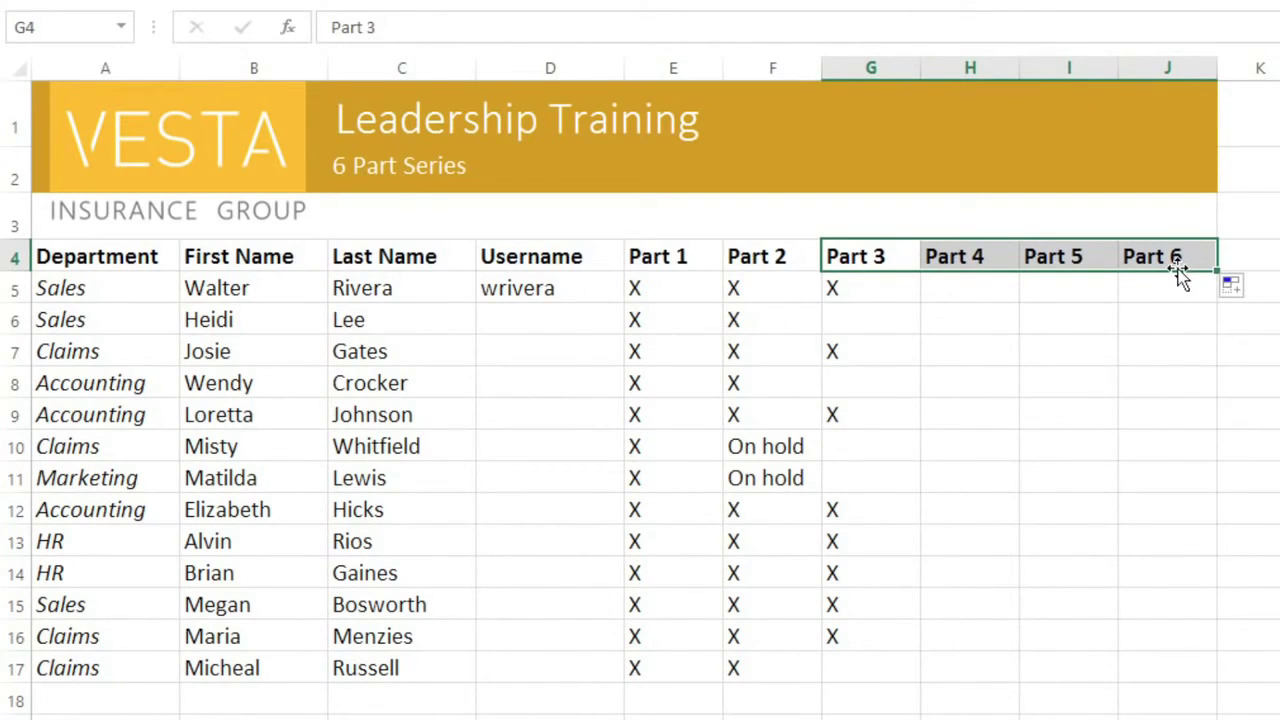
Enter first-initial-plus-last-name usernames in D6 and D7, accepting the Flash Fill suggestions for the Username column down to D17
{"action": "left_click", "coordinate": [588, 318]}
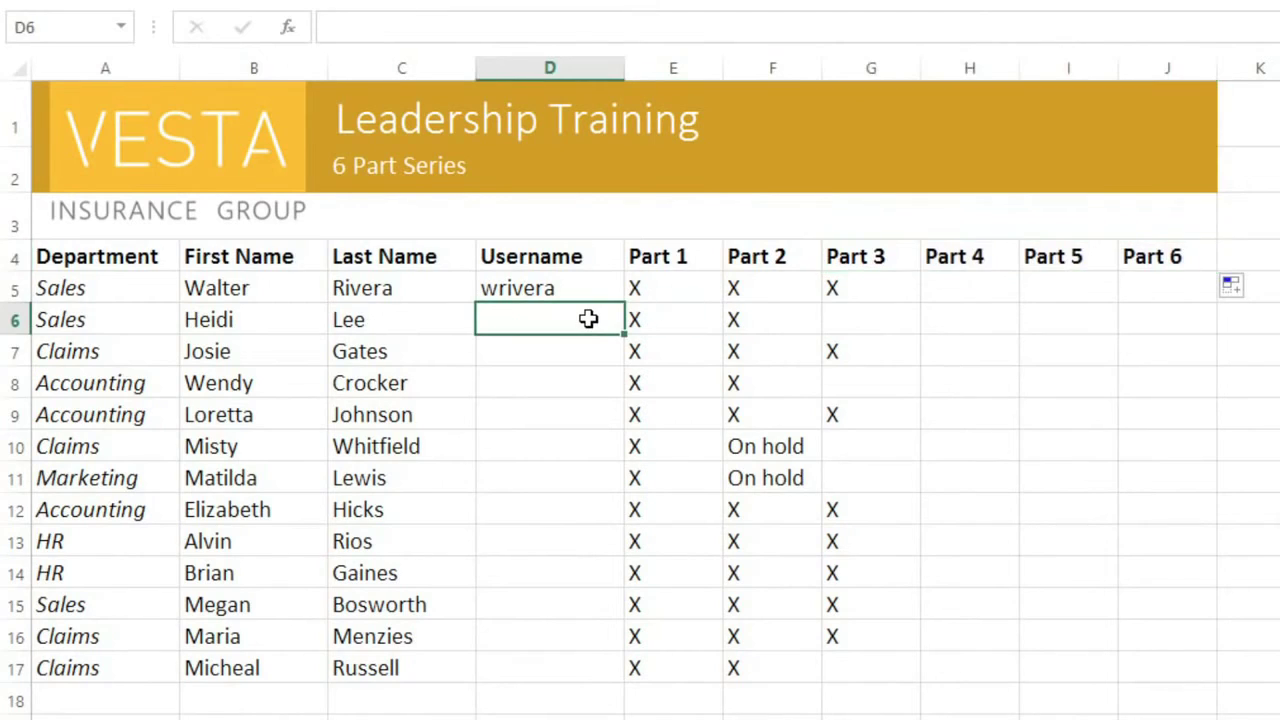
{"action": "type", "text": "hlee"}
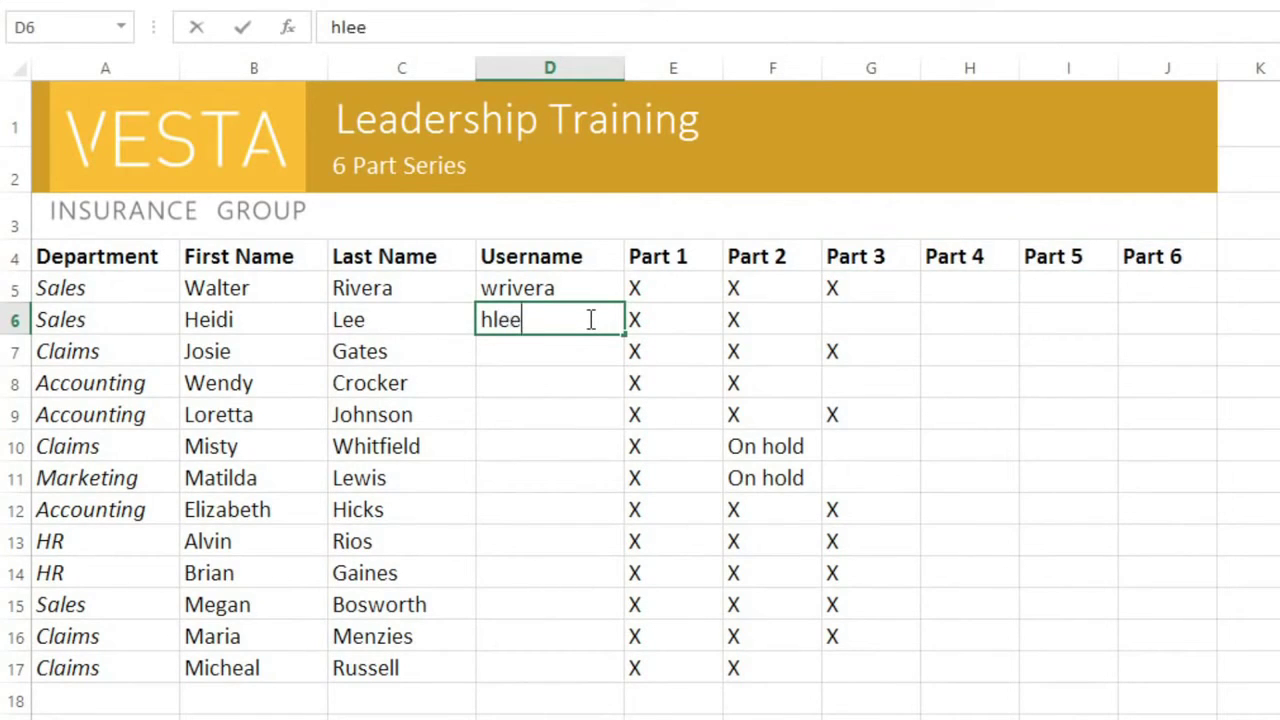
{"action": "key", "text": "Return"}
{"action": "type", "text": "jgates"}
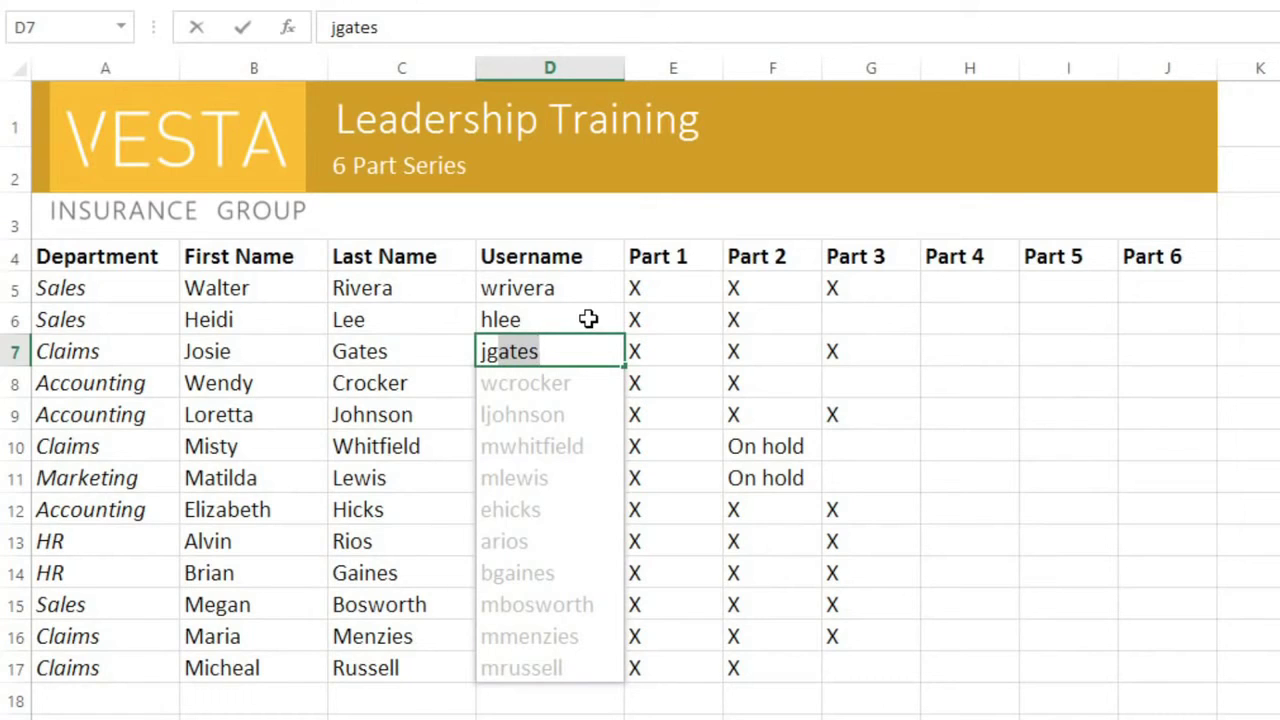
{"action": "key", "text": "Return"}
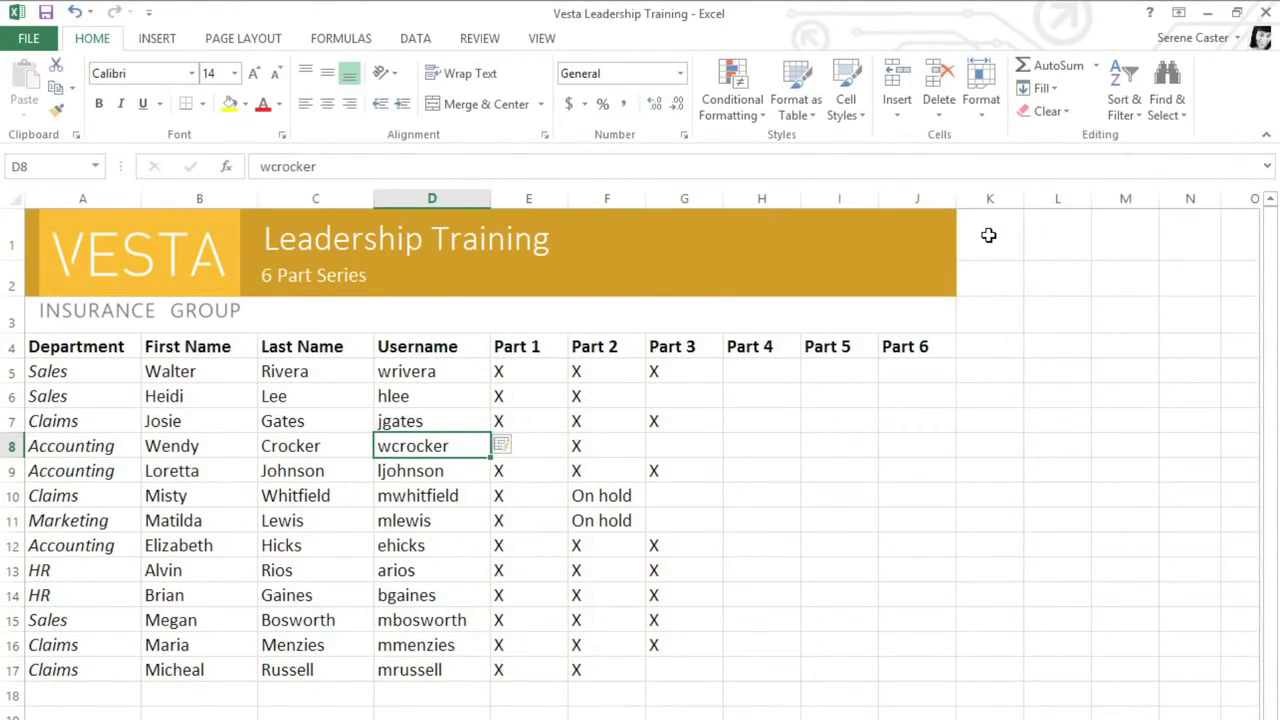
Search the attendance sheet for the next cell containing "Accounting"
{"action": "left_click", "coordinate": [1180, 115]}
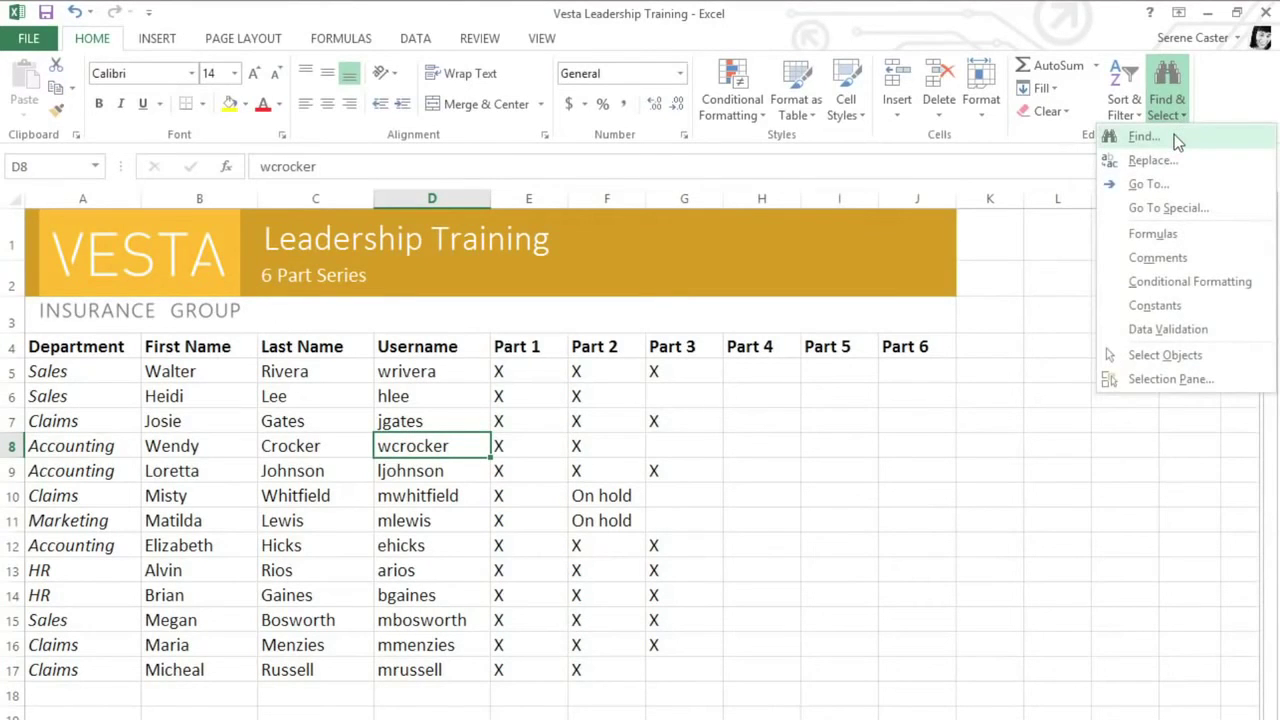
{"action": "left_click", "coordinate": [1174, 134]}
{"action": "type", "text": "Accounting"}
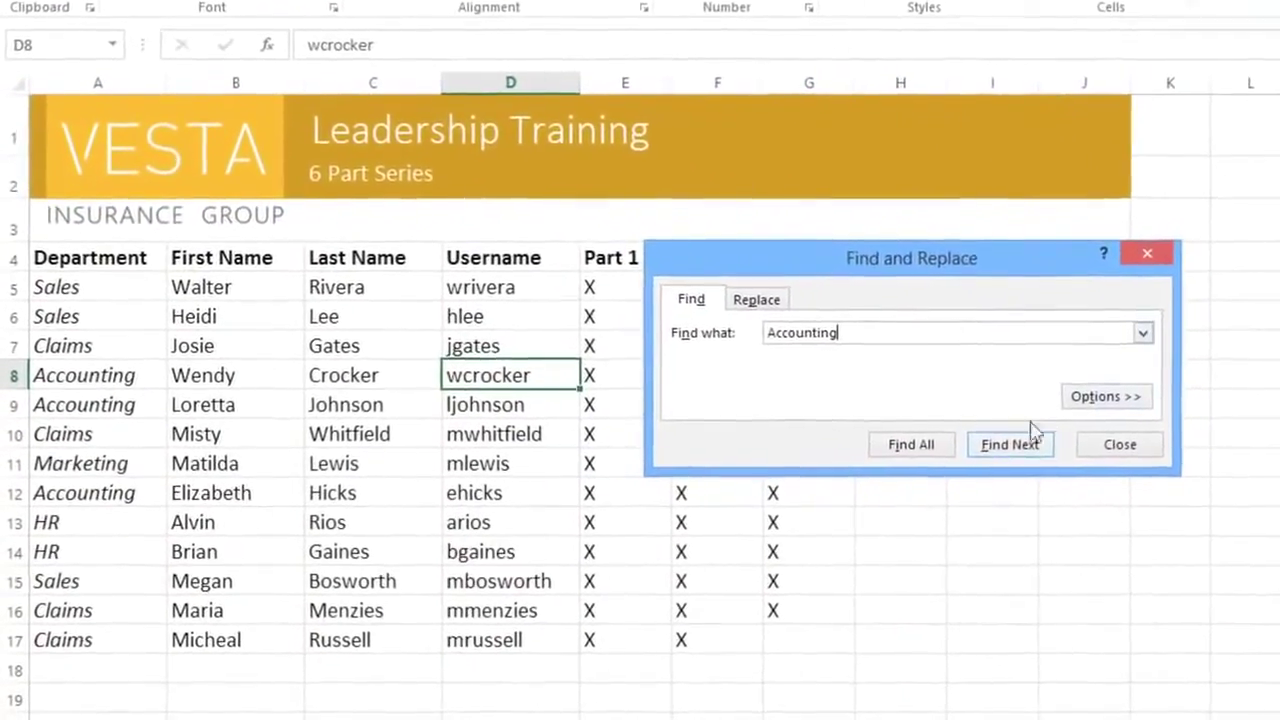
{"action": "left_click", "coordinate": [1020, 440]}
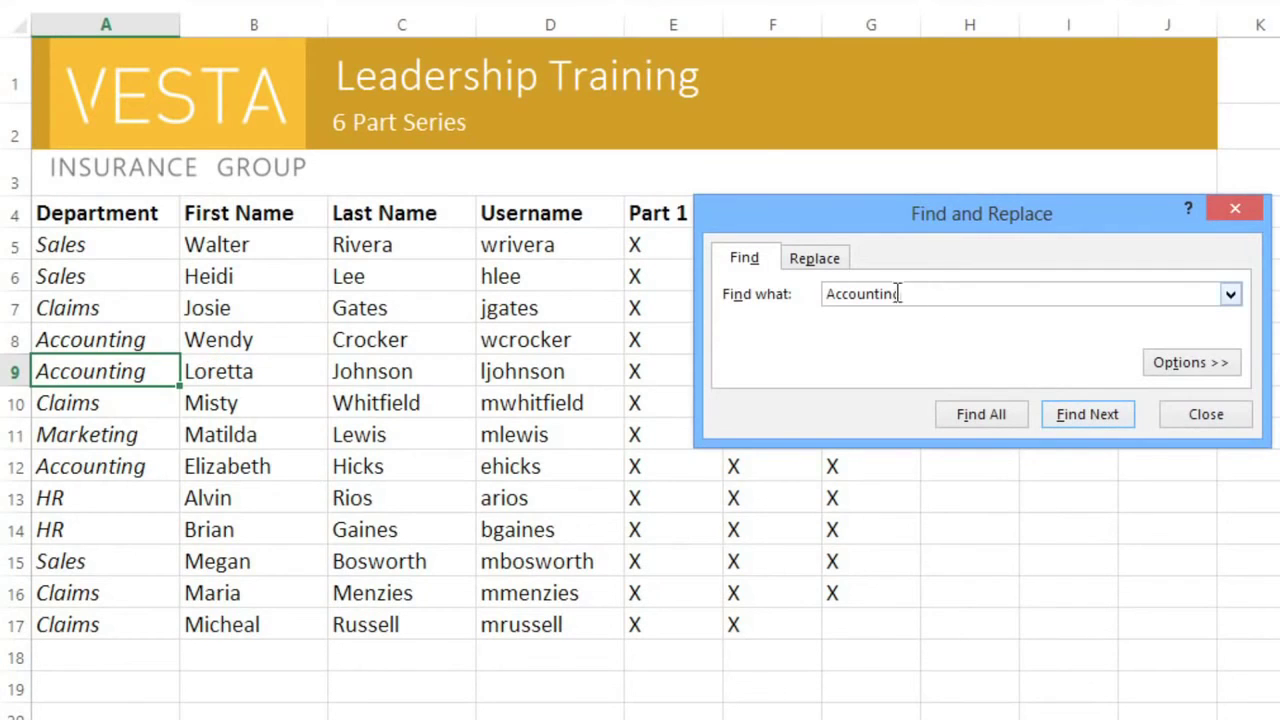
Replace the found "Accounting" entry in cell A9 with "Finance"
{"action": "left_click", "coordinate": [843, 261]}
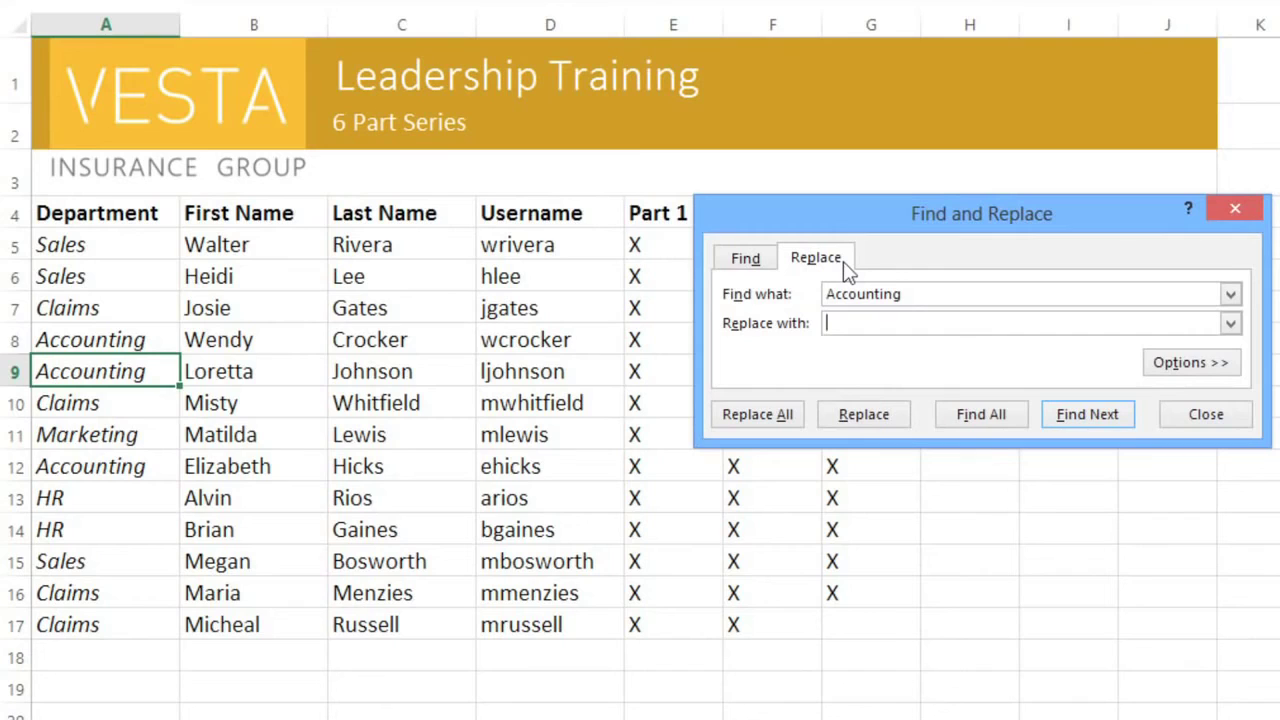
{"action": "type", "text": "Finance"}
{"action": "left_click", "coordinate": [862, 418]}
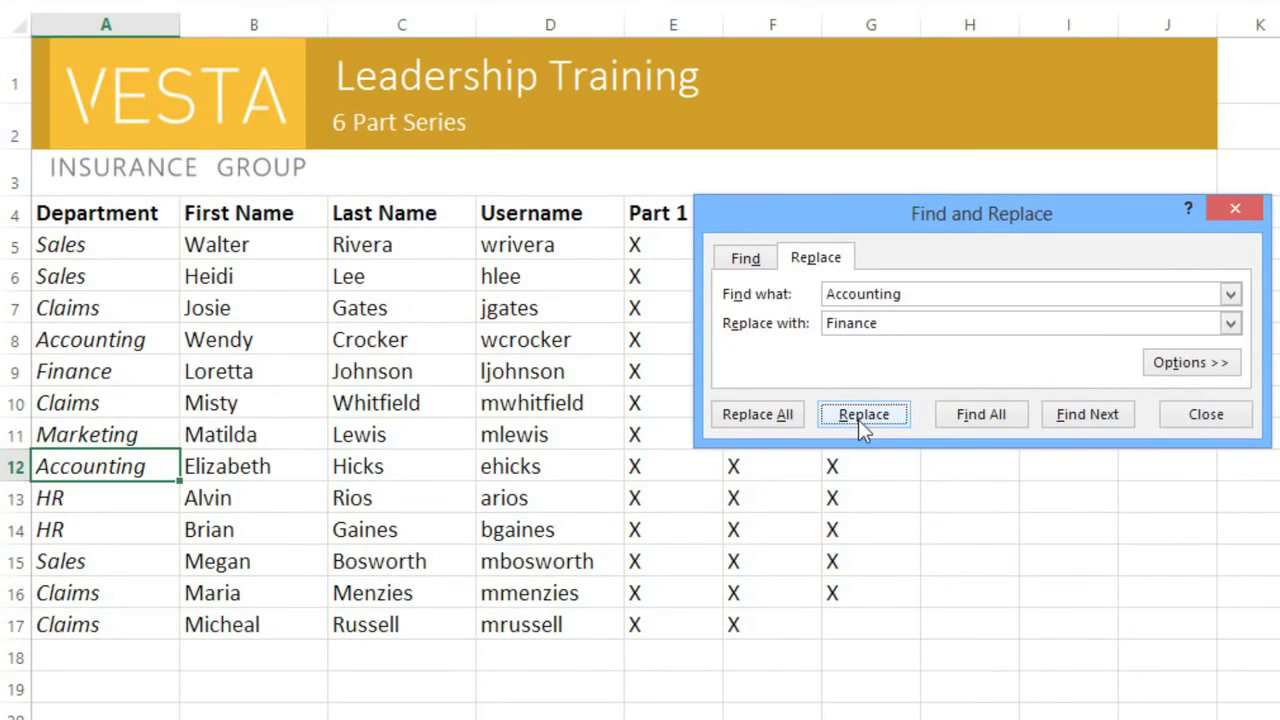
Find the next "Accounting" entry and replace all remaining occurrences in the sheet with "Finance" at once
{"action": "left_click", "coordinate": [1077, 419]}
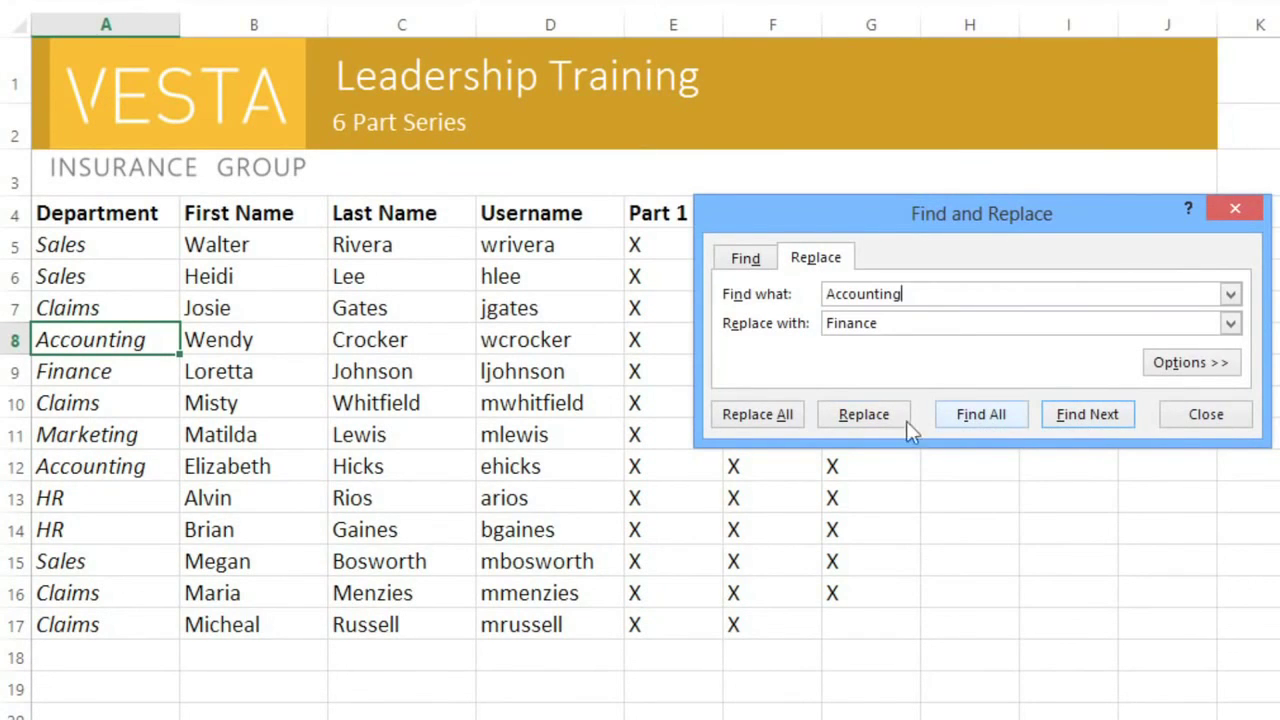
{"action": "left_click", "coordinate": [772, 428]}
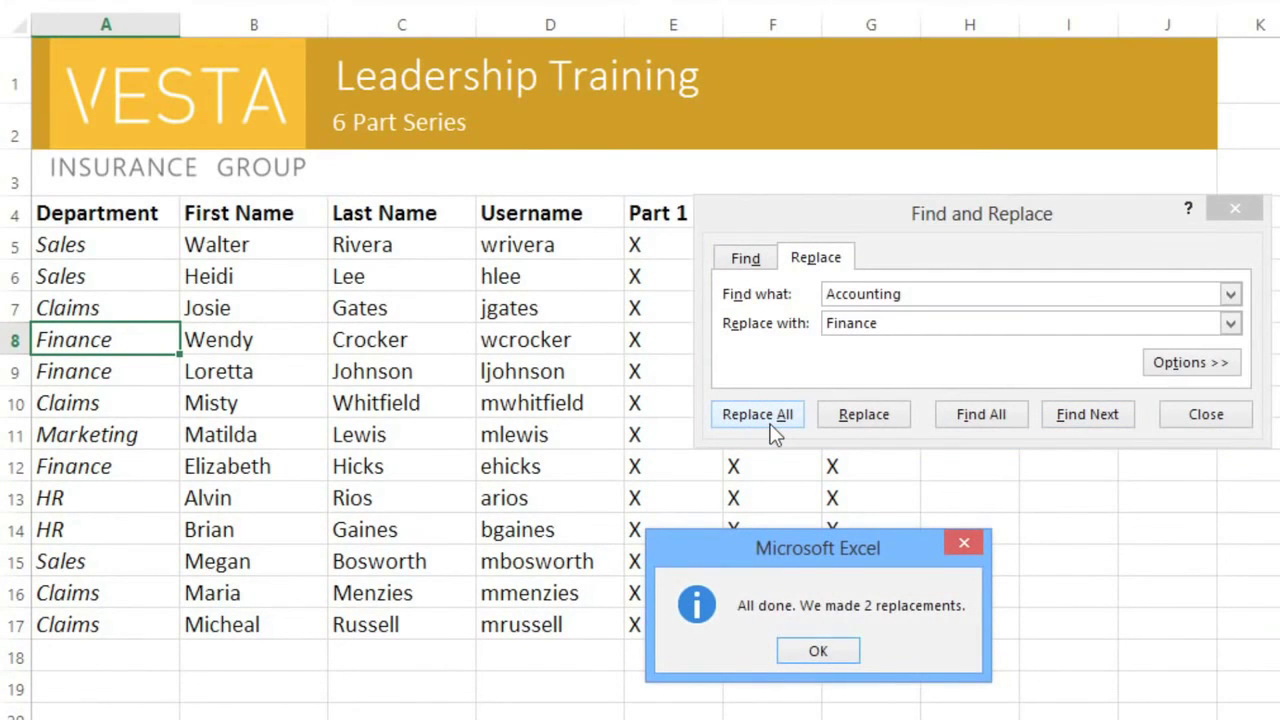
{"action": "left_click", "coordinate": [818, 650]}
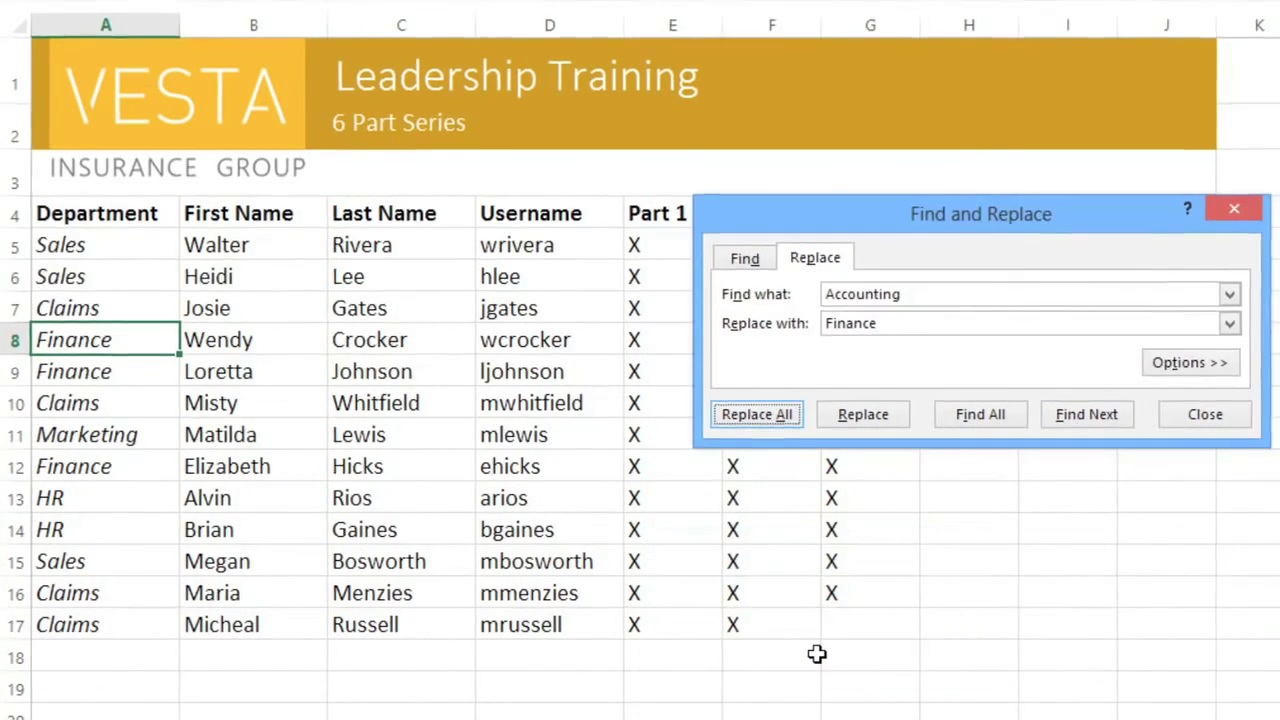